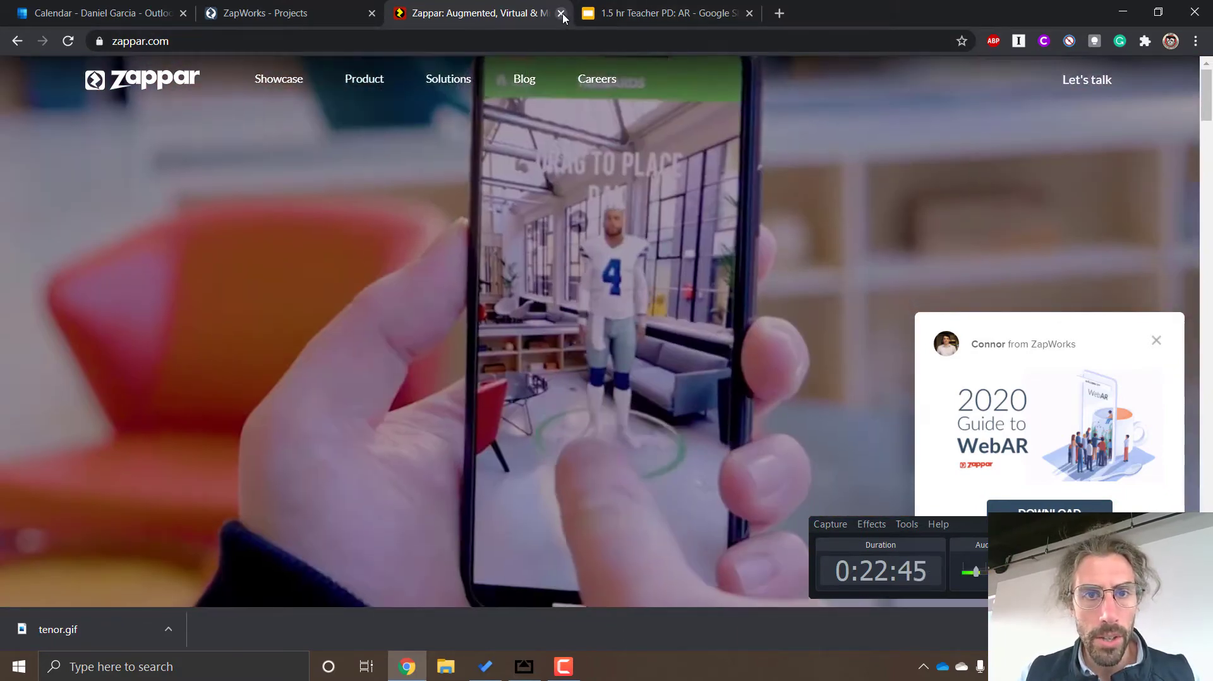
Close the Zappar website and look through the existing projects in the ZapWorks project list
click(560, 13)
click(293, 13)
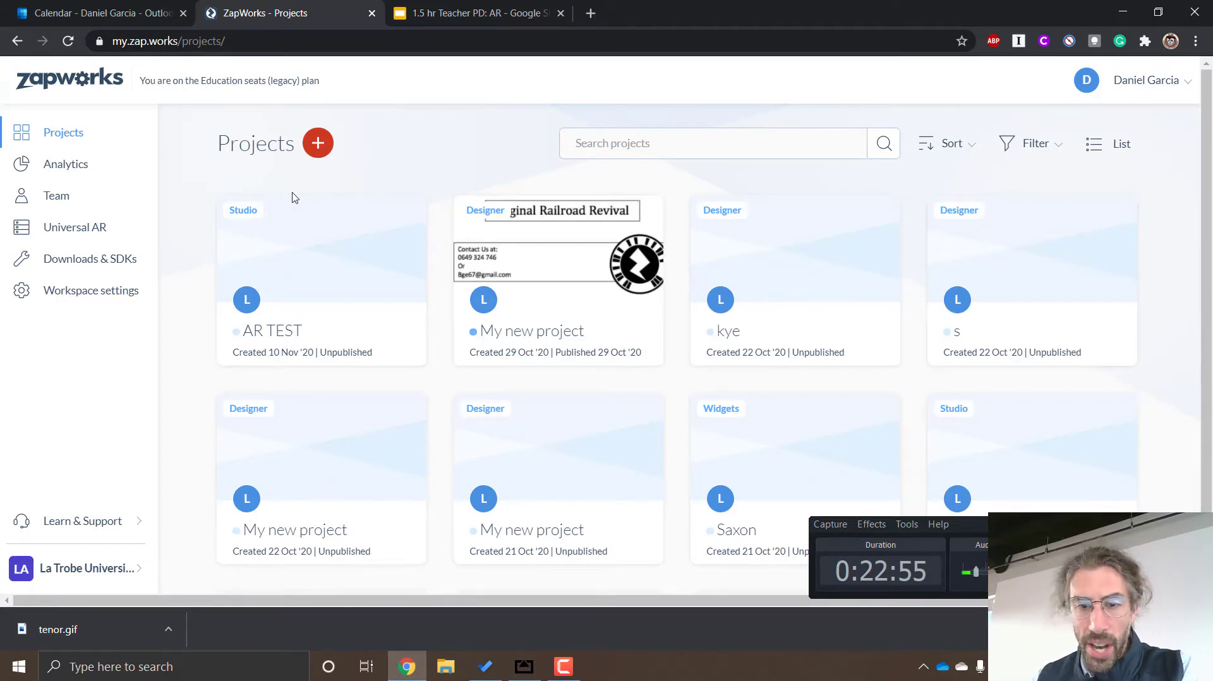
scroll(531, 356, down, 3)
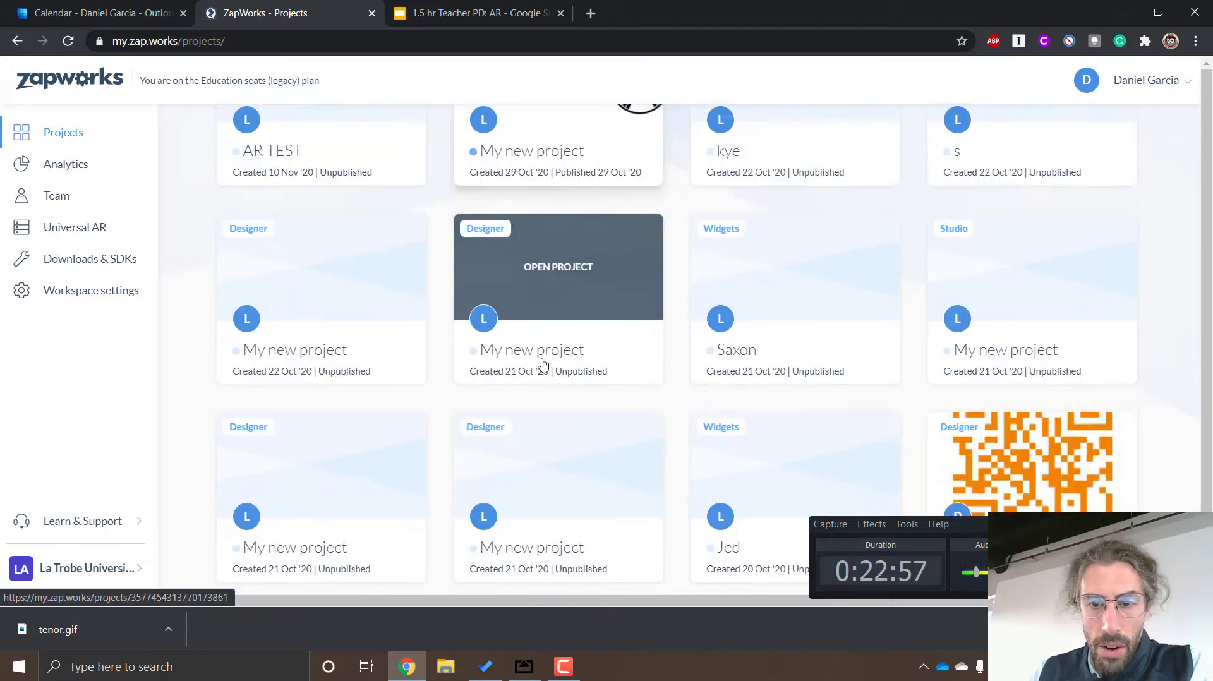
scroll(604, 387, up, 2)
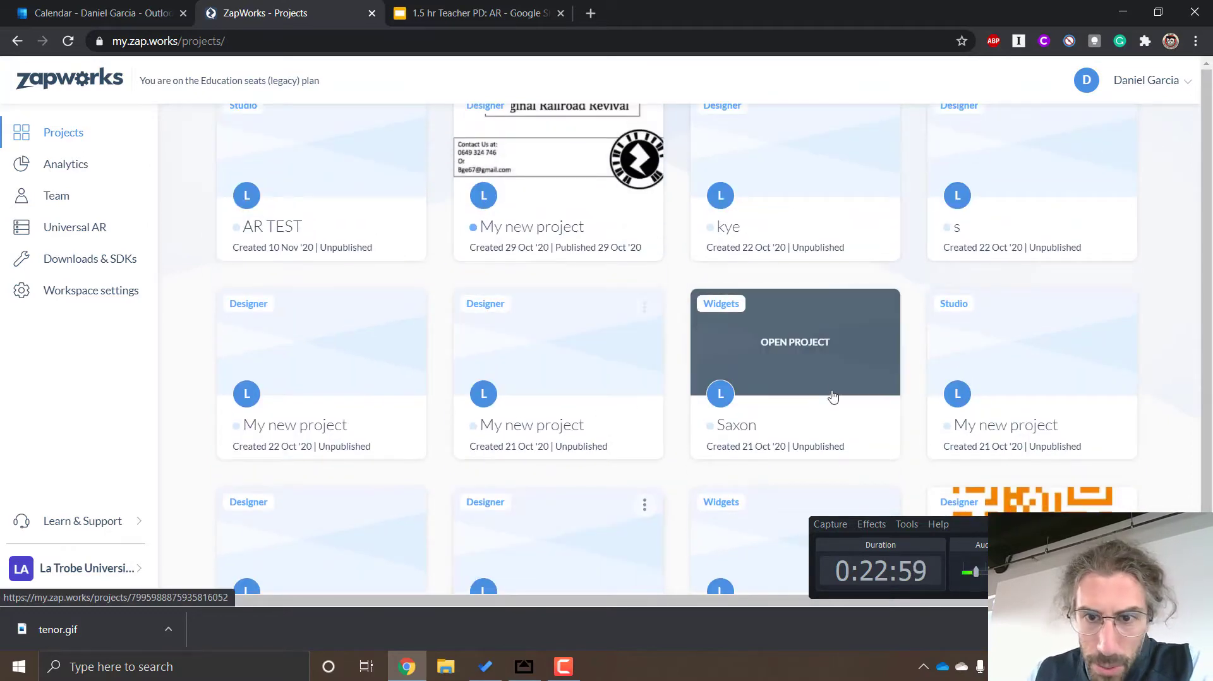
scroll(465, 352, down, 3)
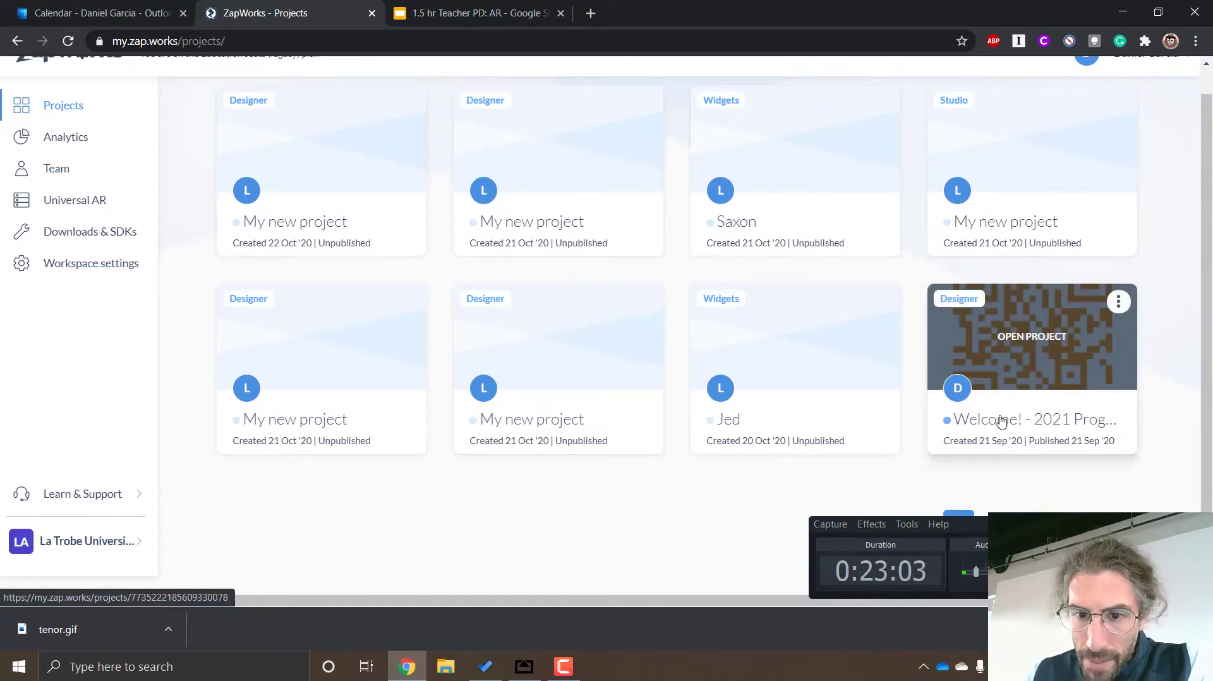
scroll(983, 417, up, 2)
scroll(983, 417, up, 2)
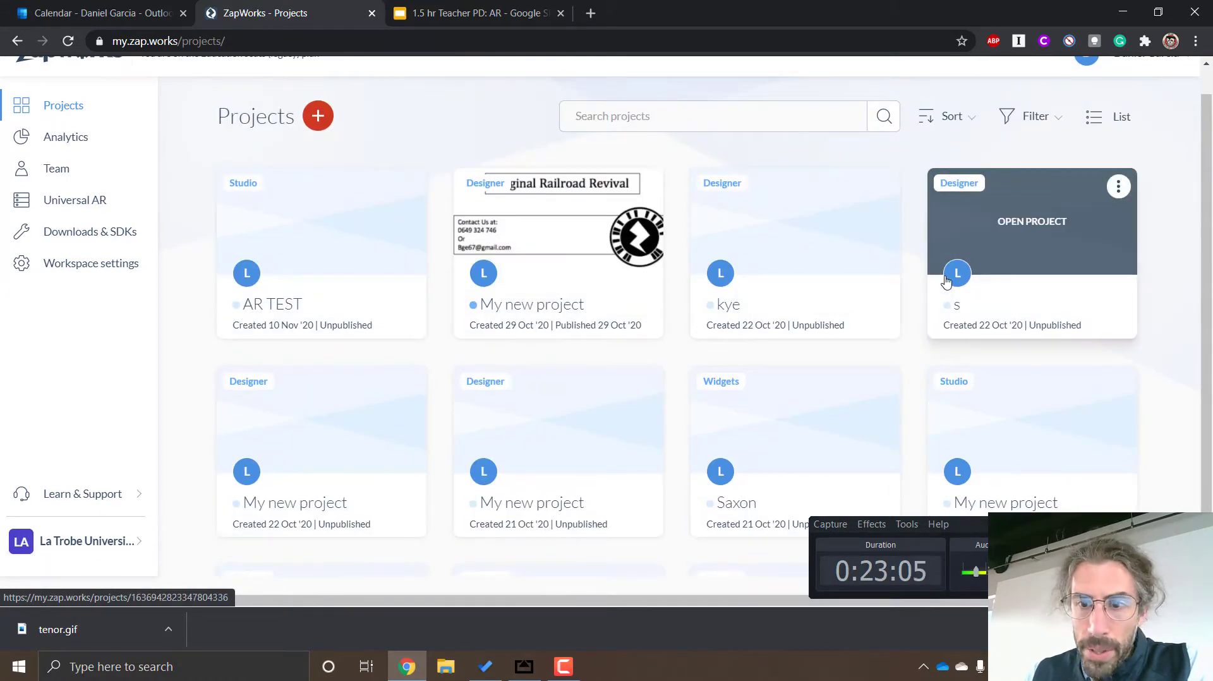
Open the AR TEST project and review its overview, including the triggers, labels, publish log, and icon and title sections
click(328, 227)
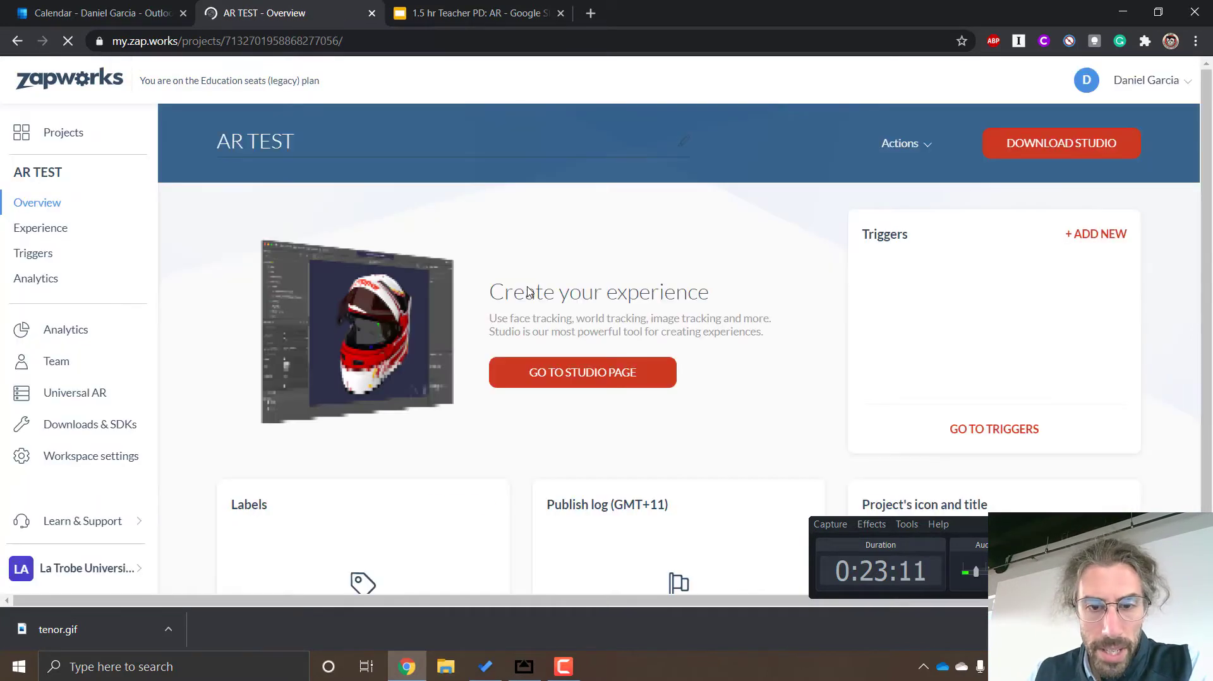
scroll(712, 288, down, 2)
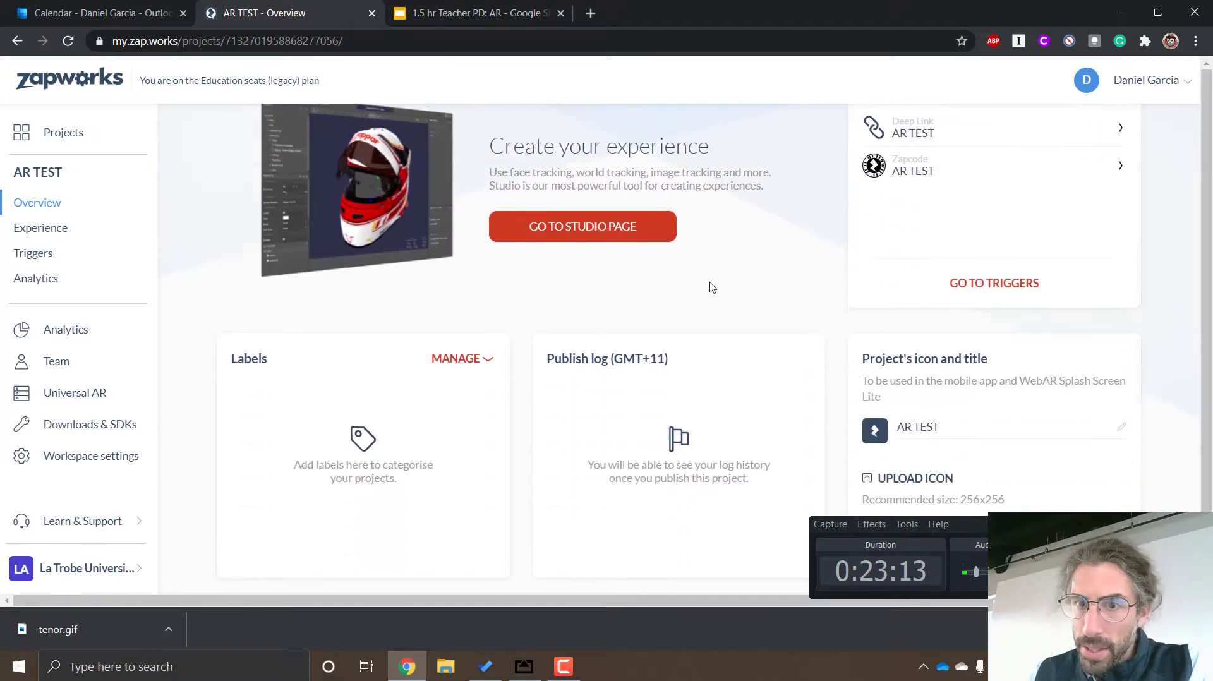
scroll(712, 288, down, 1)
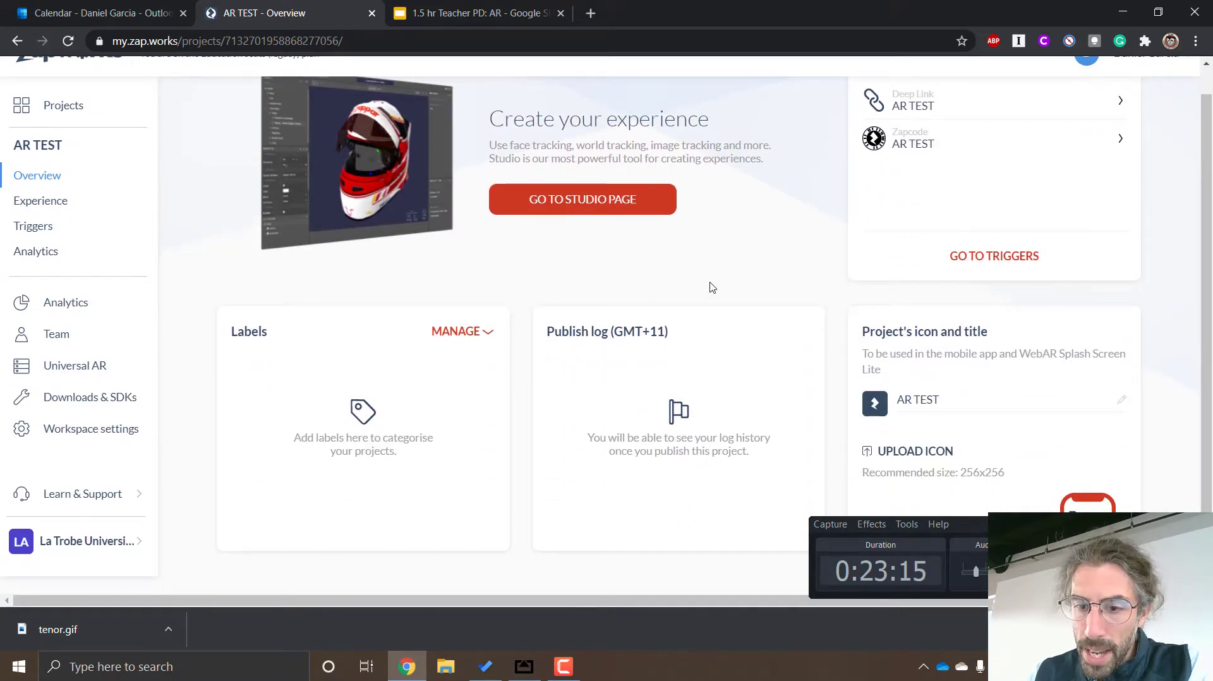
scroll(712, 287, up, 3)
scroll(712, 288, down, 3)
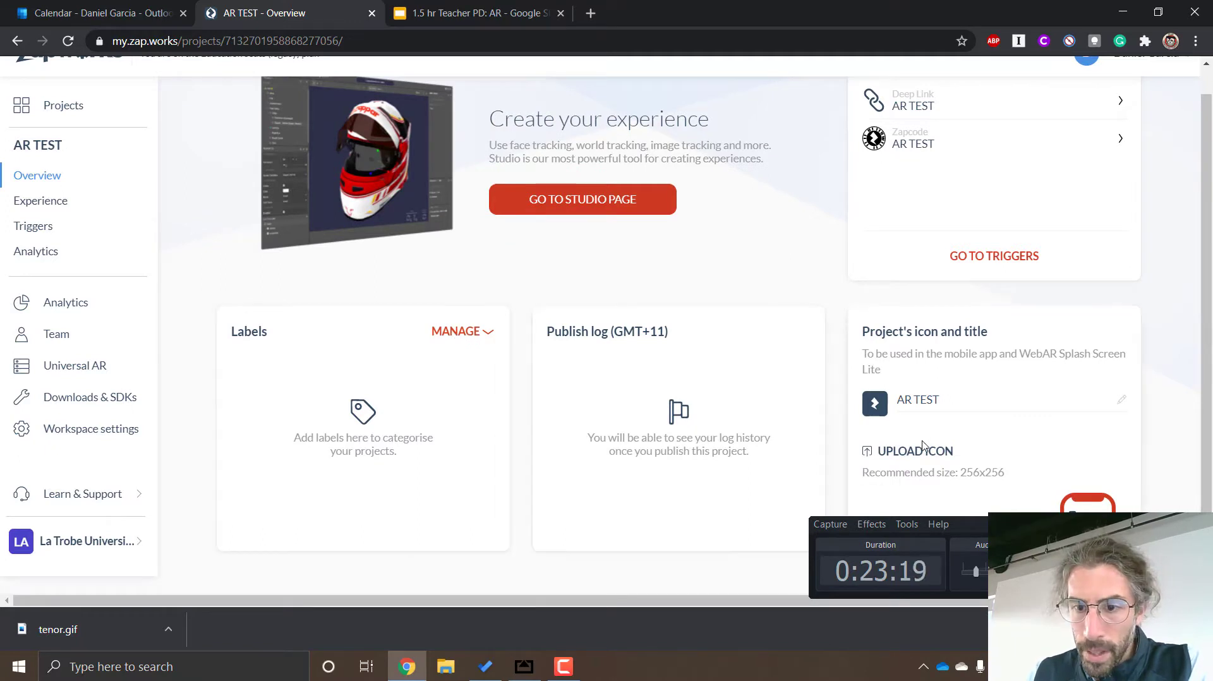
scroll(948, 386, up, 3)
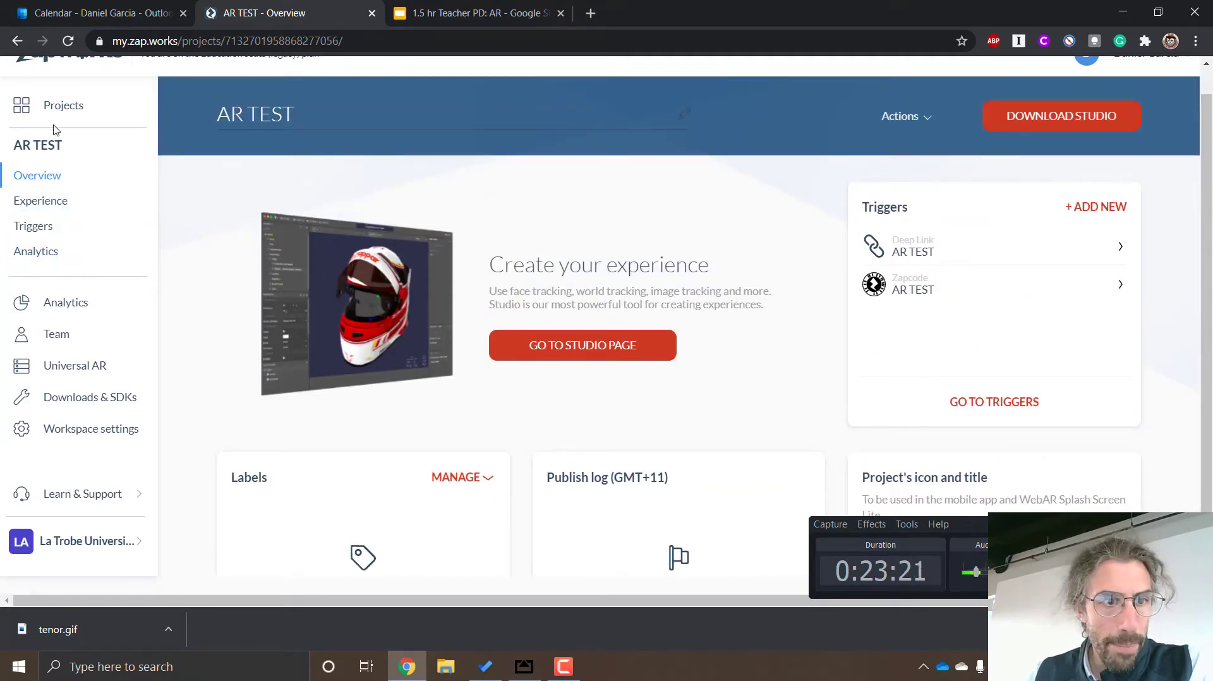
scroll(89, 134, up, 1)
Start a new project from the project list, choose Designer as the project type and proceed to the trigger choice
click(91, 135)
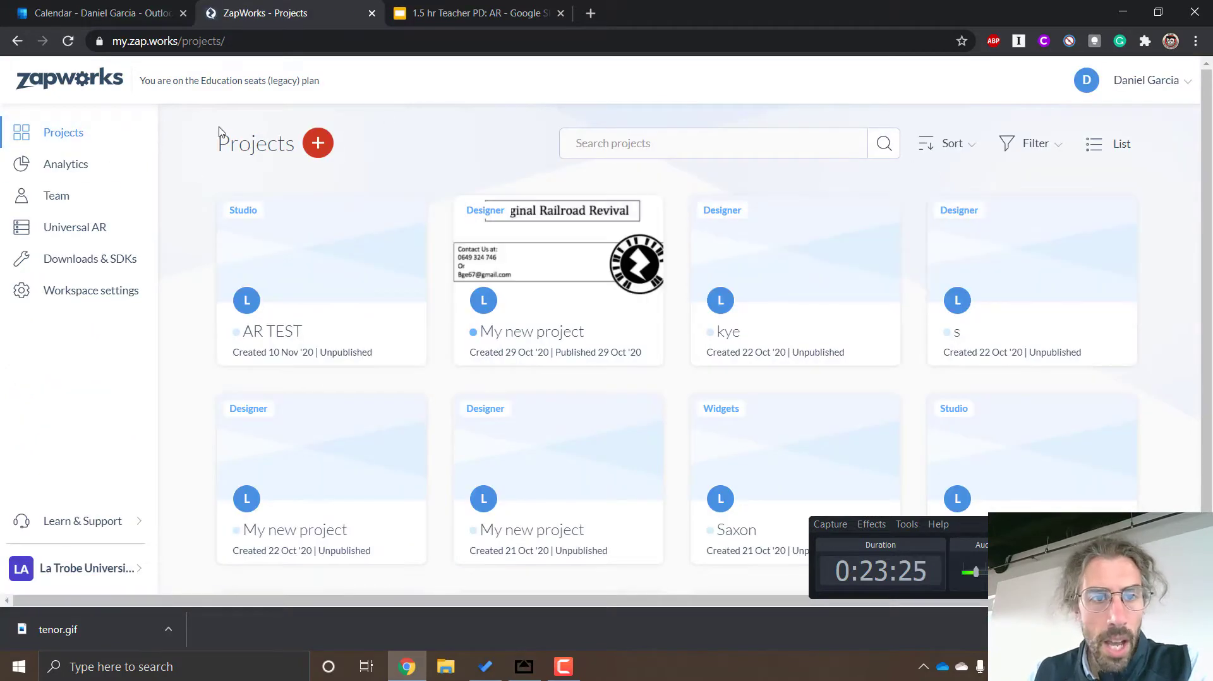
click(322, 146)
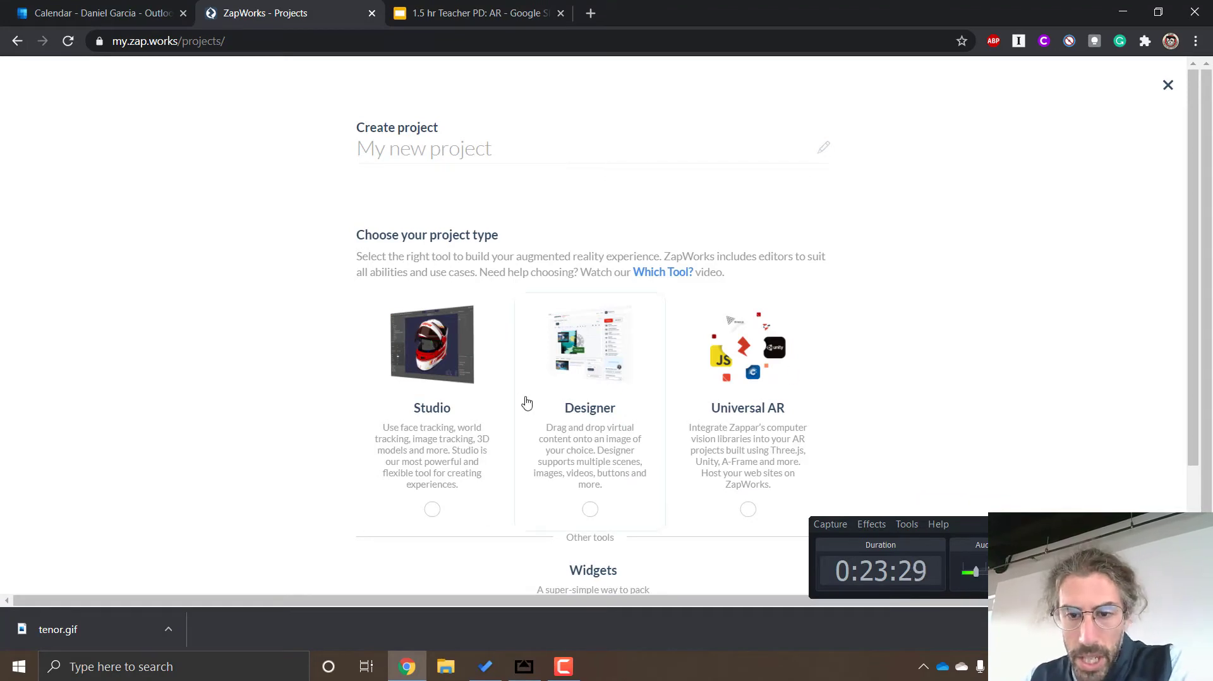
scroll(607, 404, down, 2)
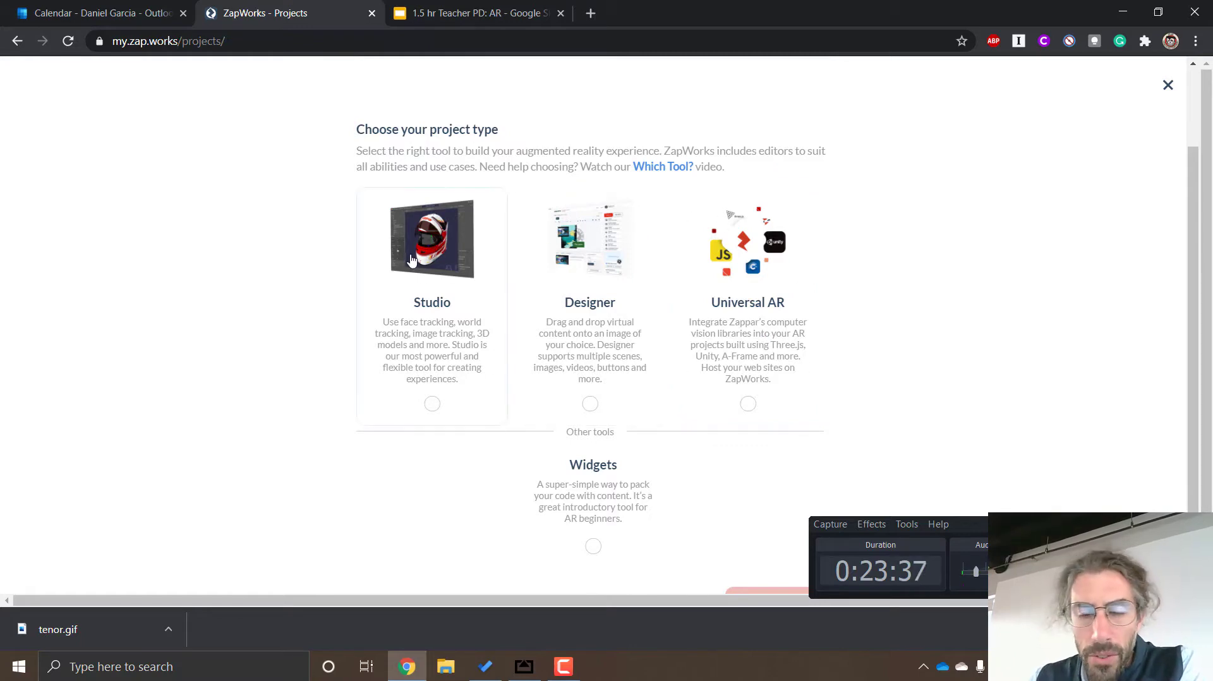
scroll(368, 297, down, 1)
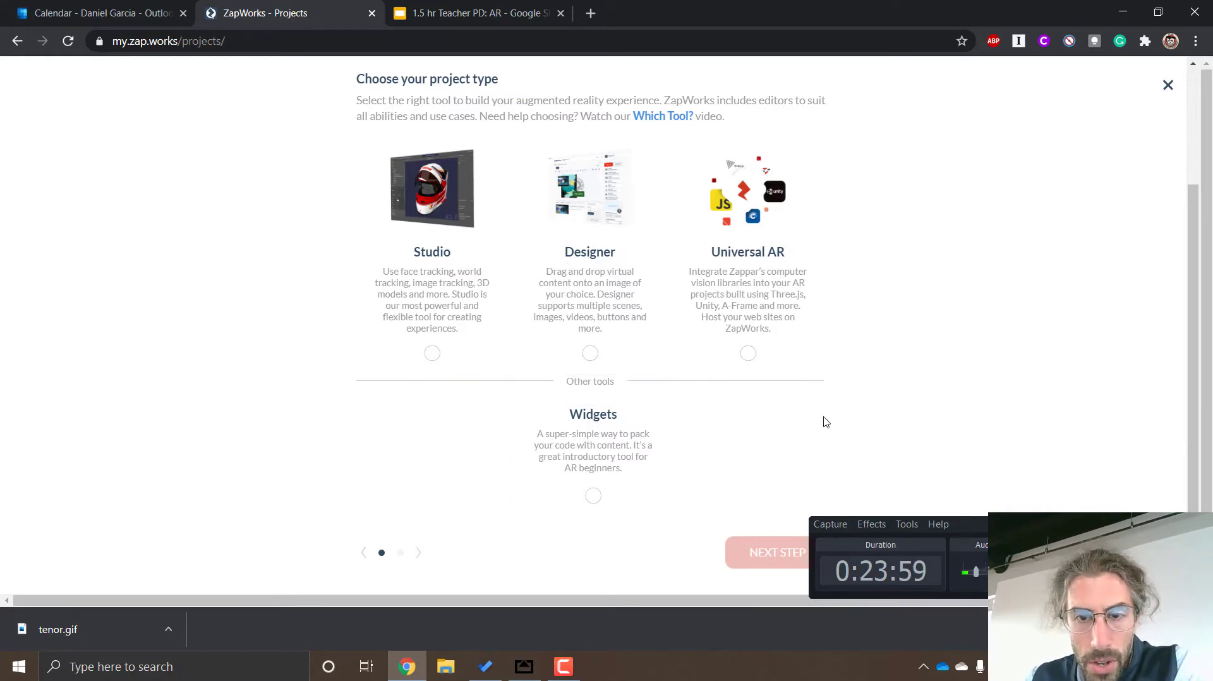
scroll(828, 420, up, 2)
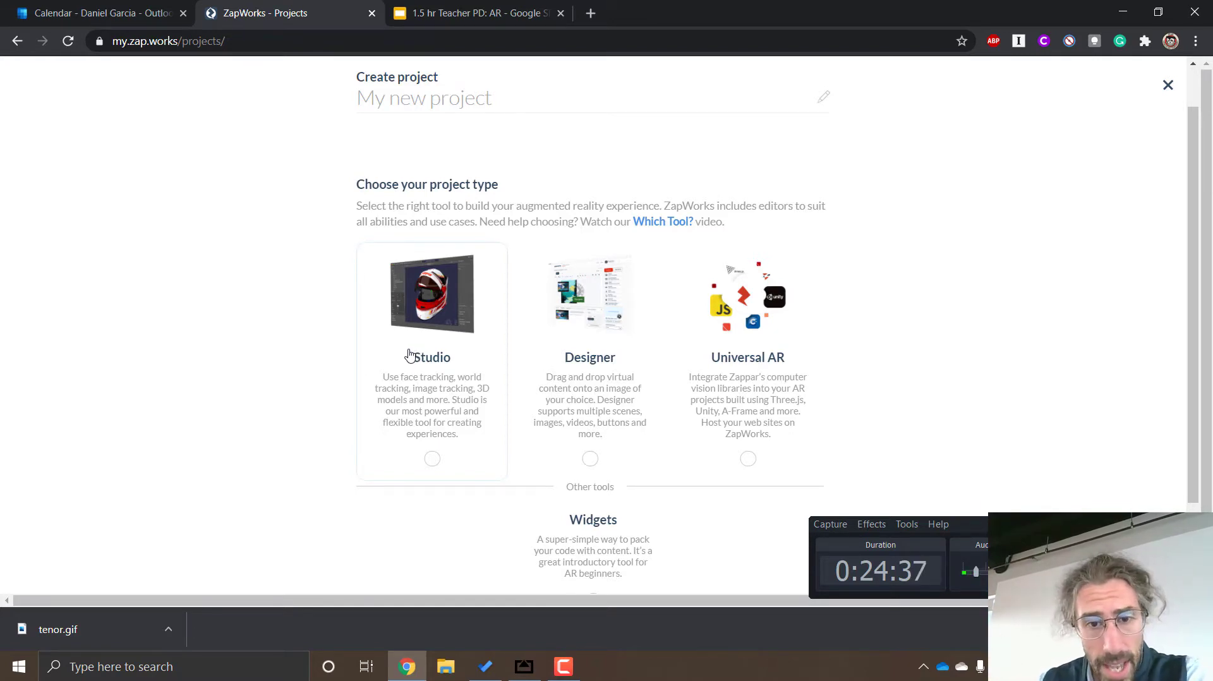
click(616, 339)
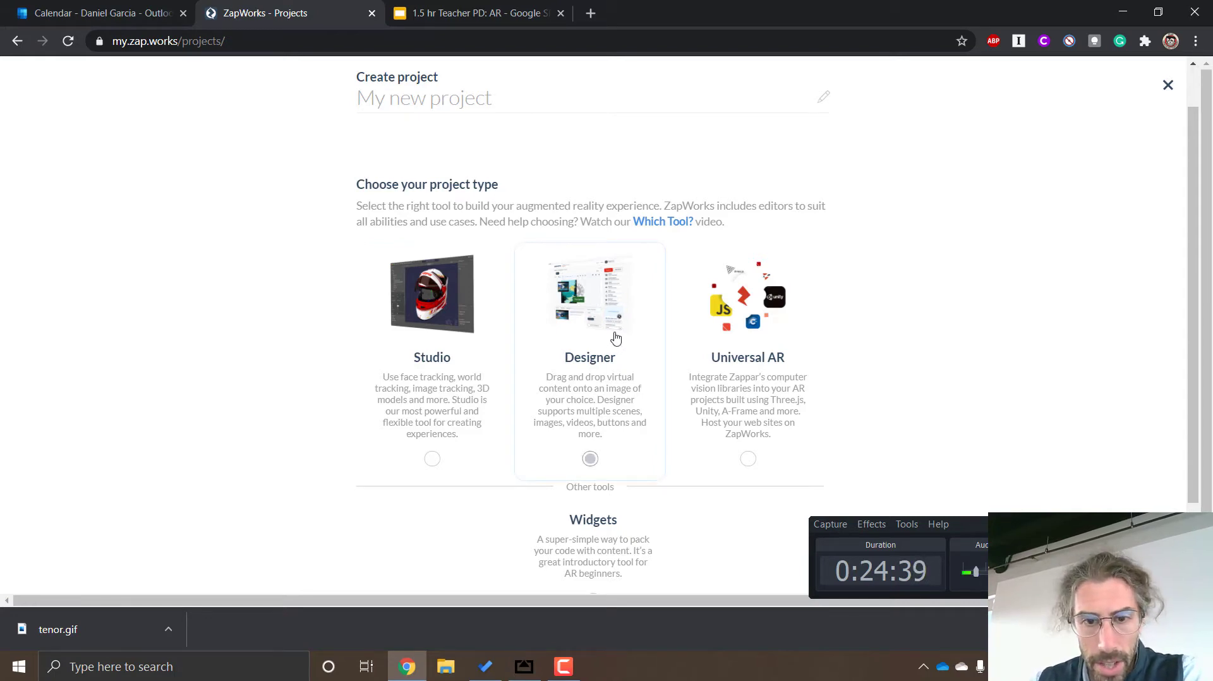
click(564, 666)
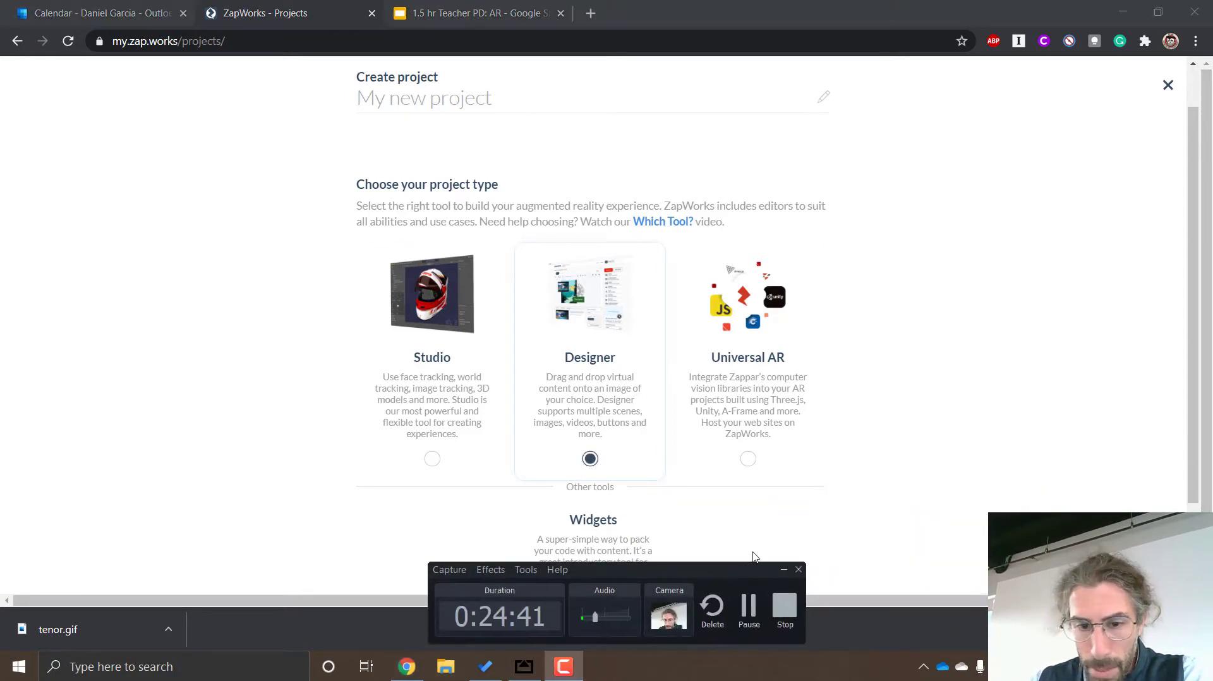
scroll(929, 270, down, 3)
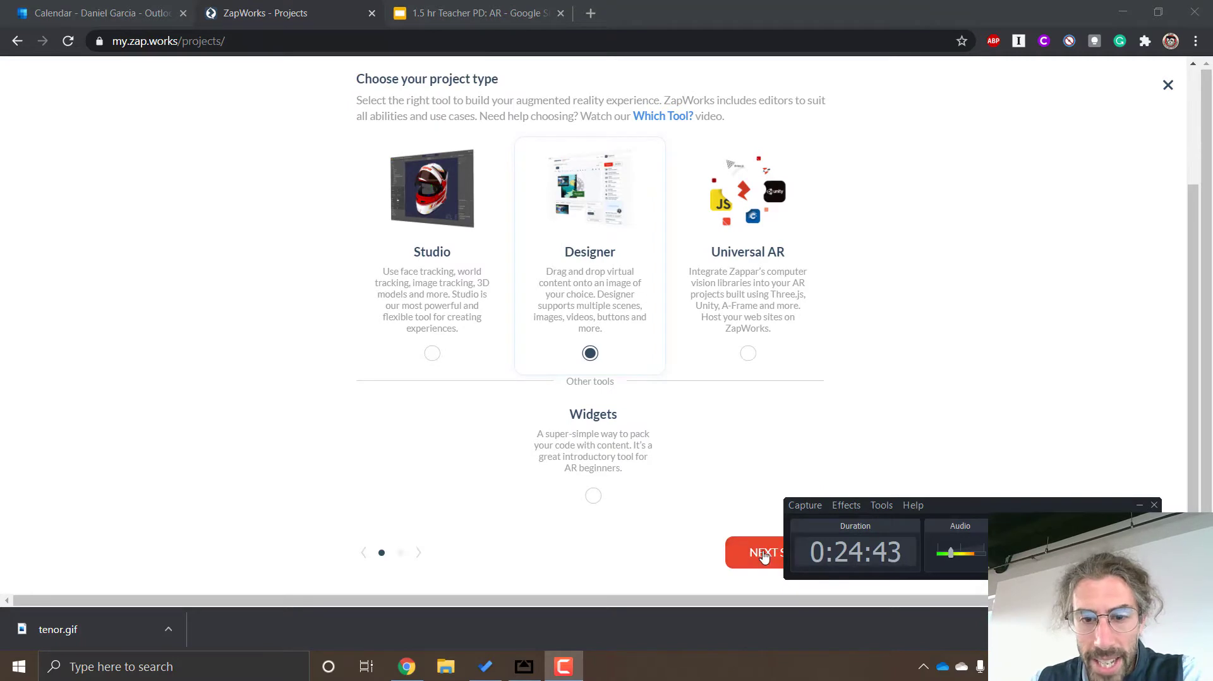
click(762, 555)
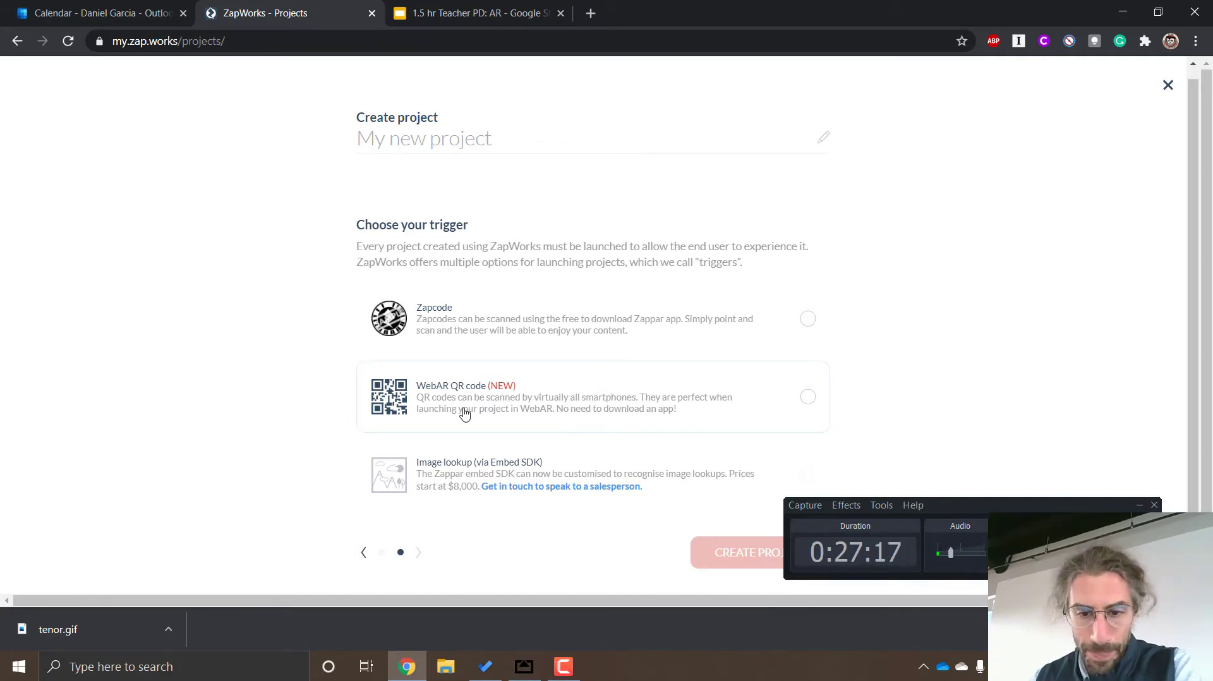
Select Zapcode as the project's trigger and create the project
click(576, 309)
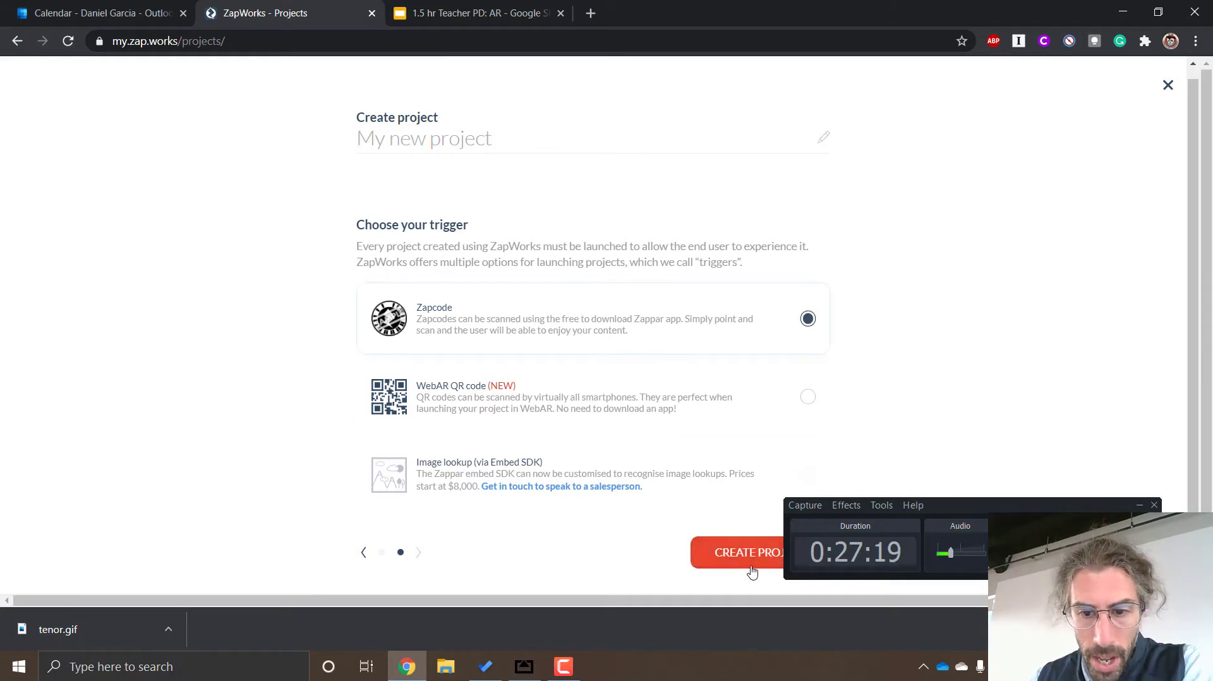
drag(976, 507, 1044, 531)
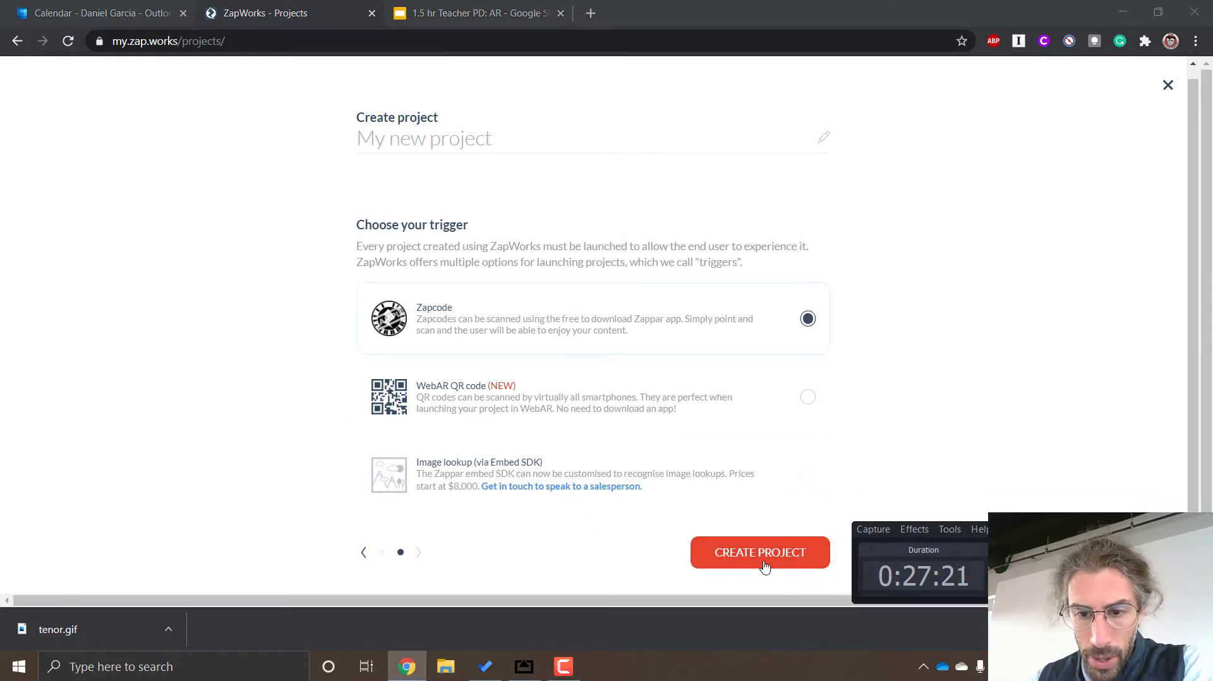
click(764, 564)
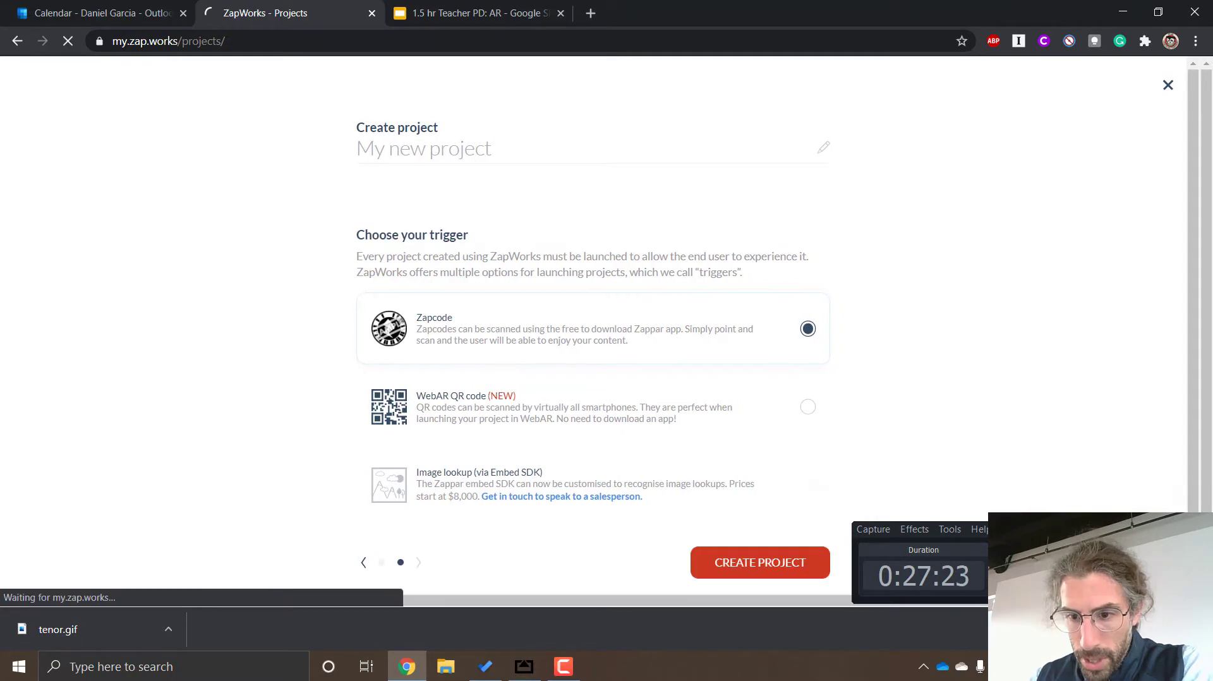
drag(1035, 529, 1004, 21)
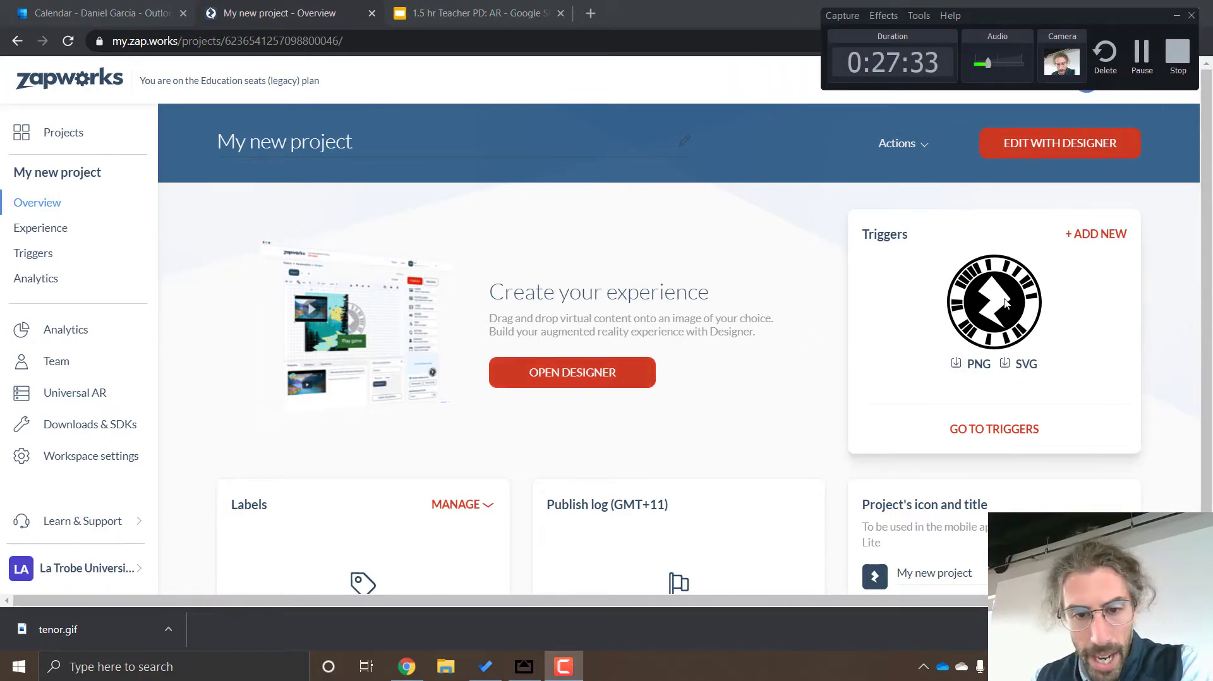
Review the new project's overview and download its zapcode as a PNG
scroll(945, 328, down, 2)
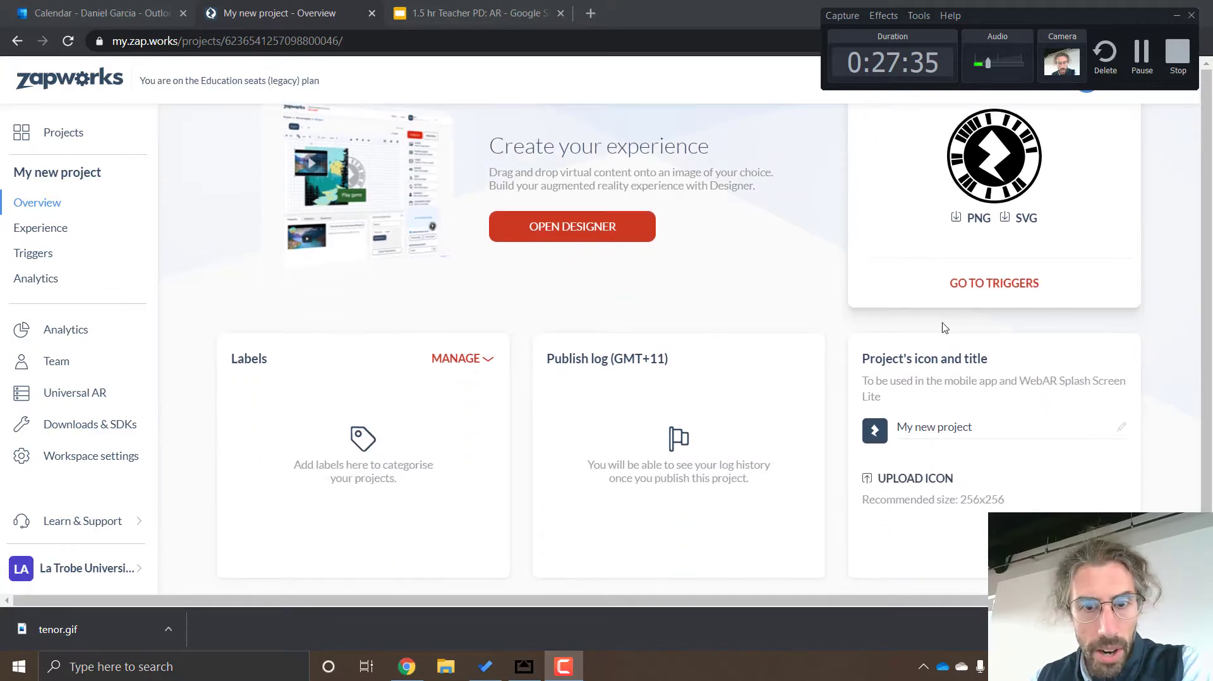
scroll(944, 327, up, 2)
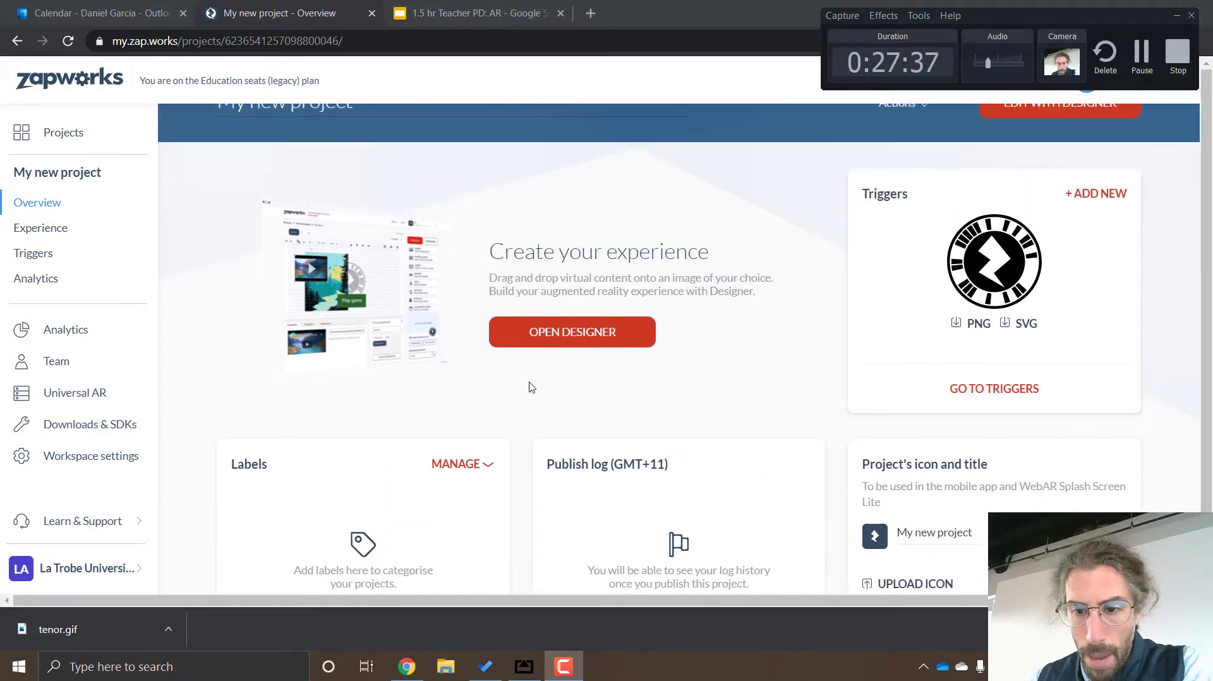
scroll(967, 457, down, 2)
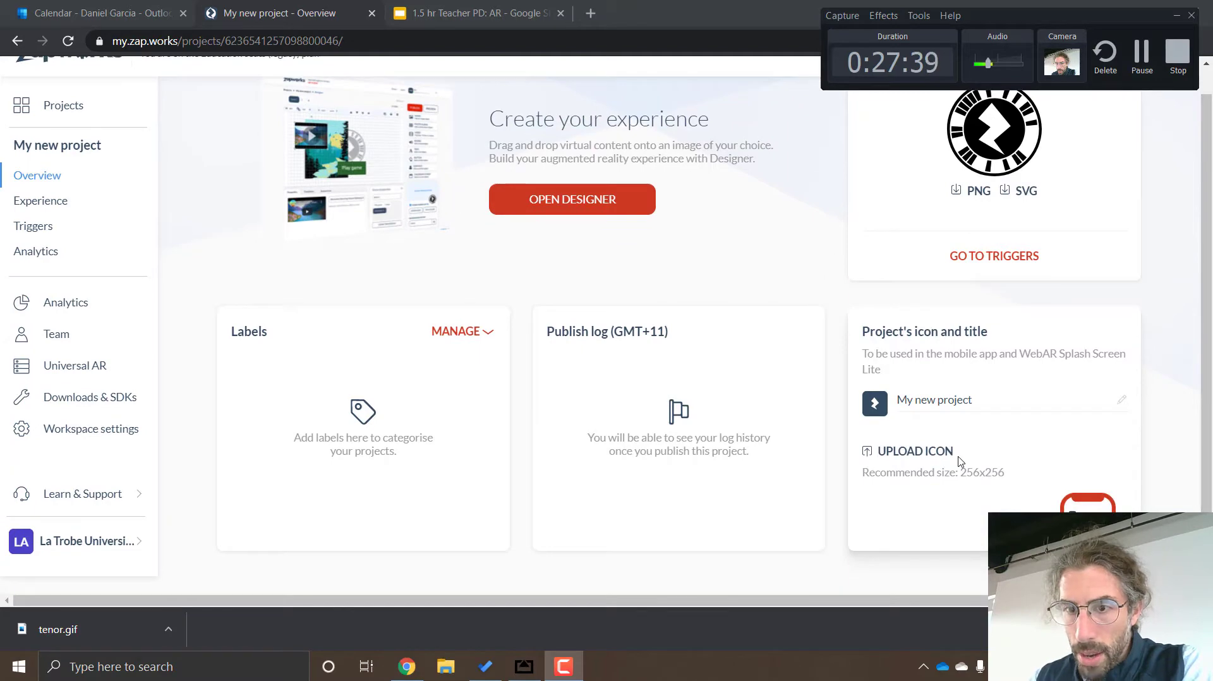
scroll(960, 462, up, 2)
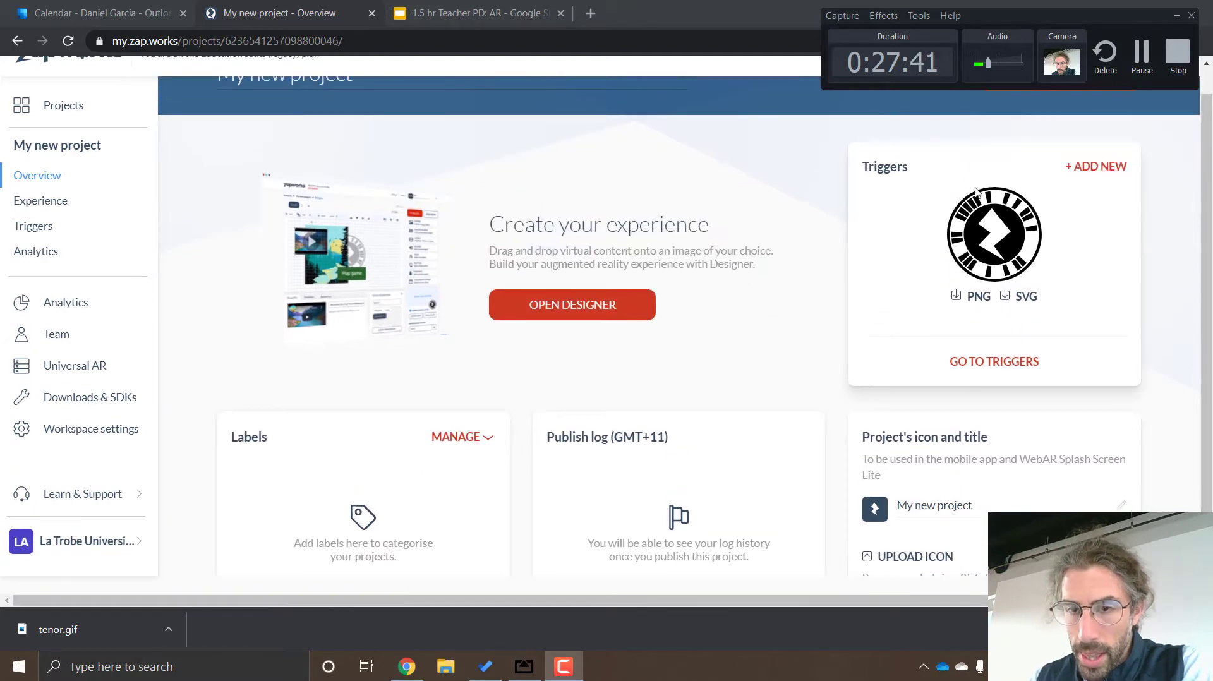
click(978, 297)
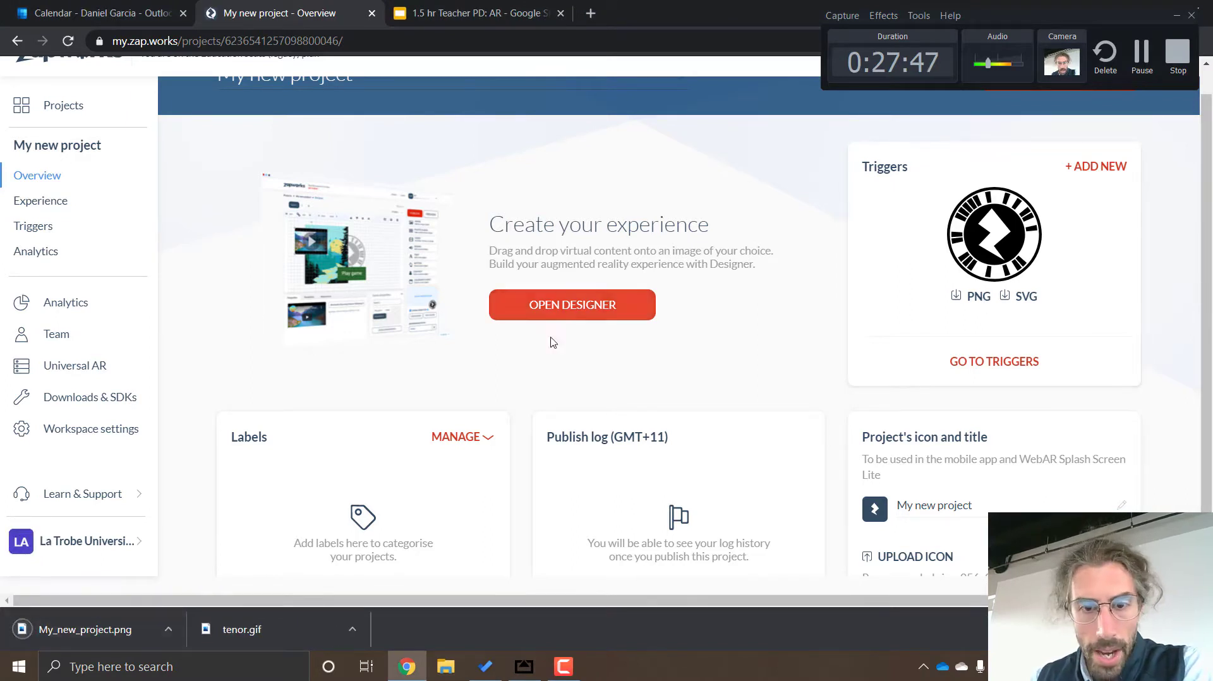
Open the project in Designer, browse the popular zapcode designs, and continue the setup to the tracking image upload stage
click(554, 316)
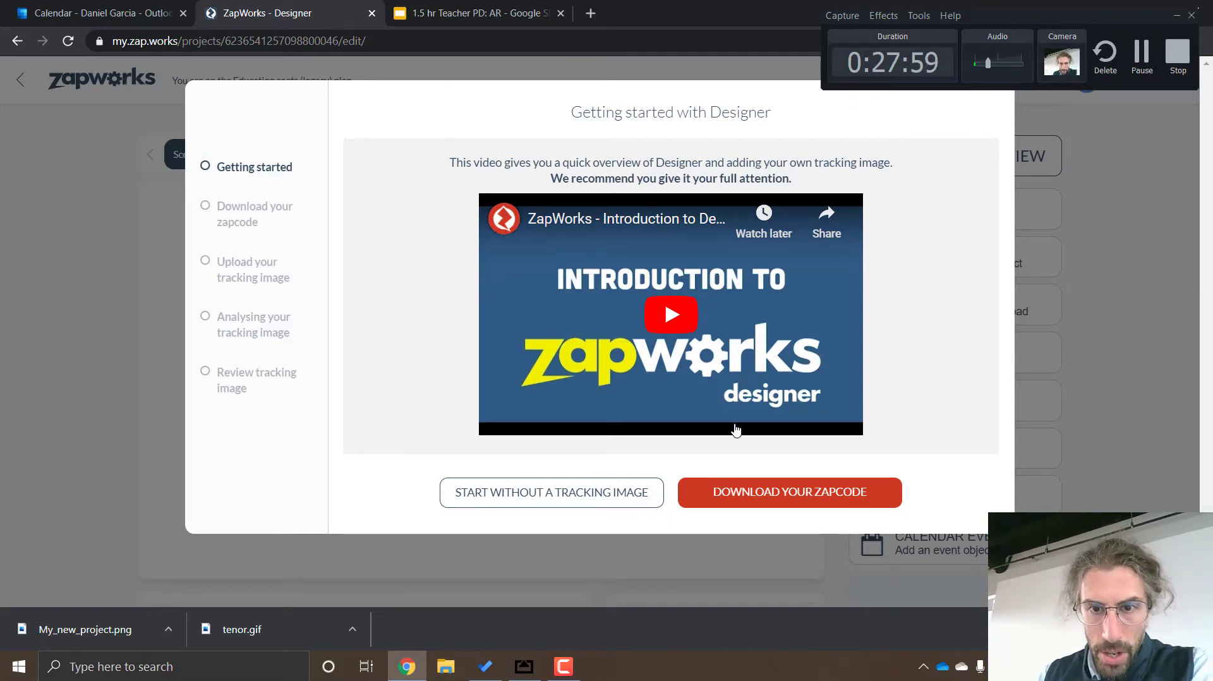
click(809, 502)
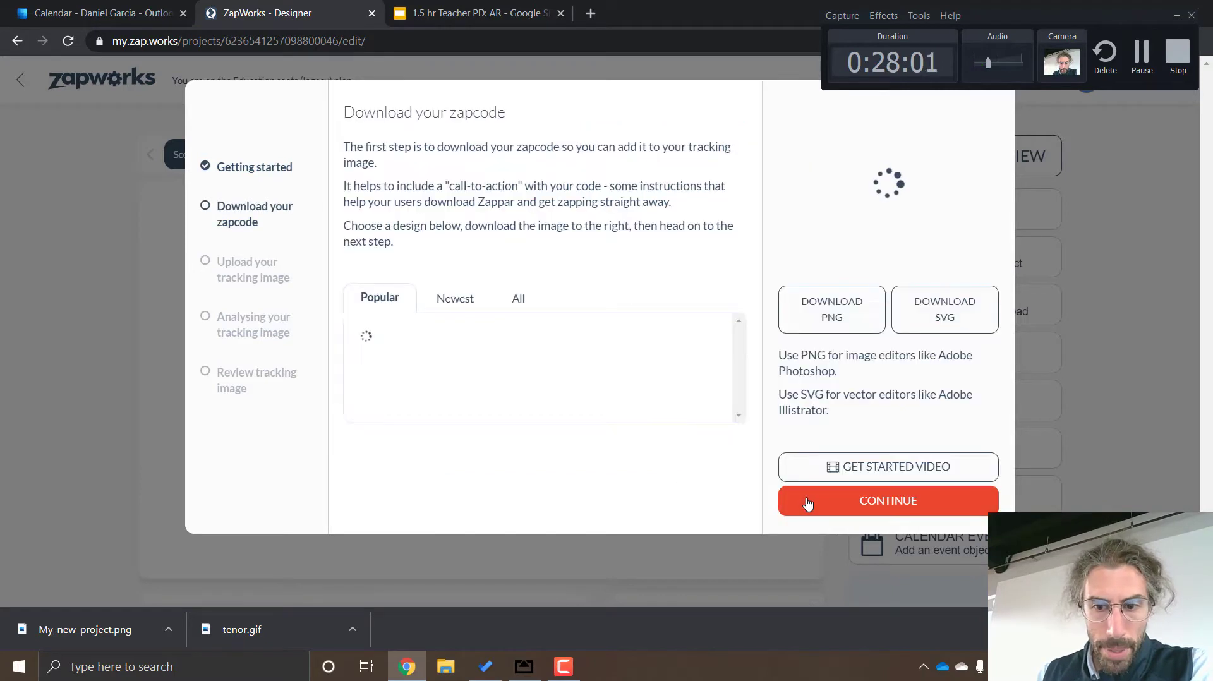
scroll(591, 361, down, 5)
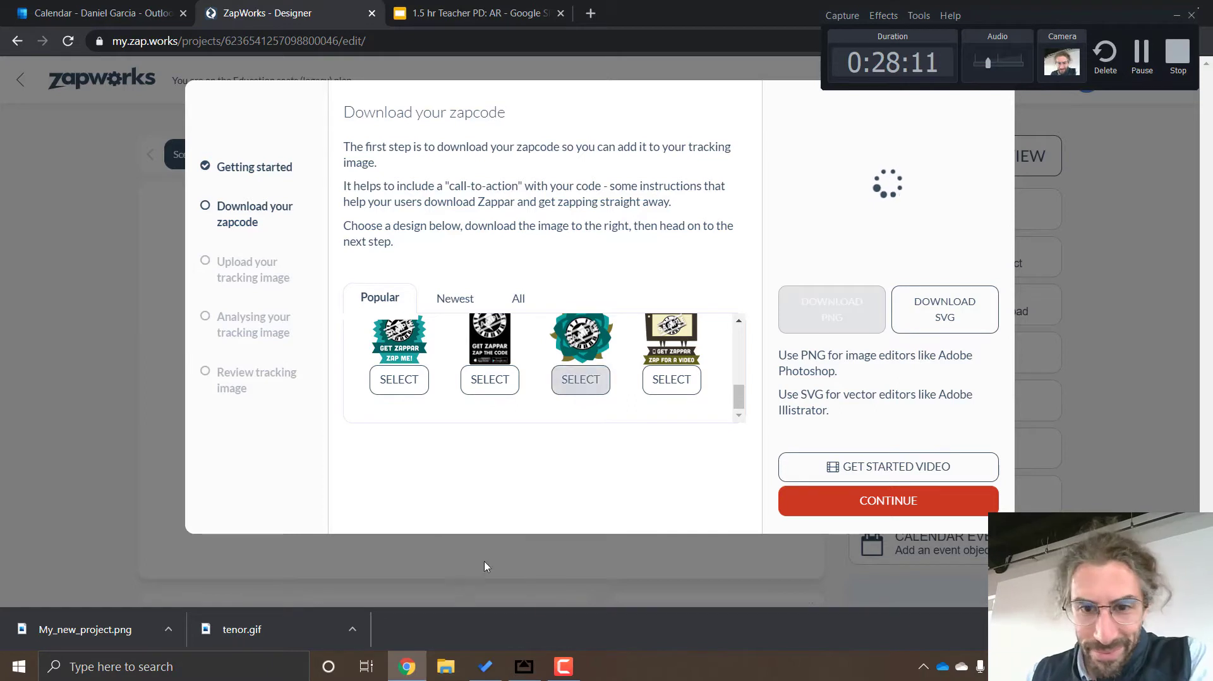
scroll(689, 344, up, 5)
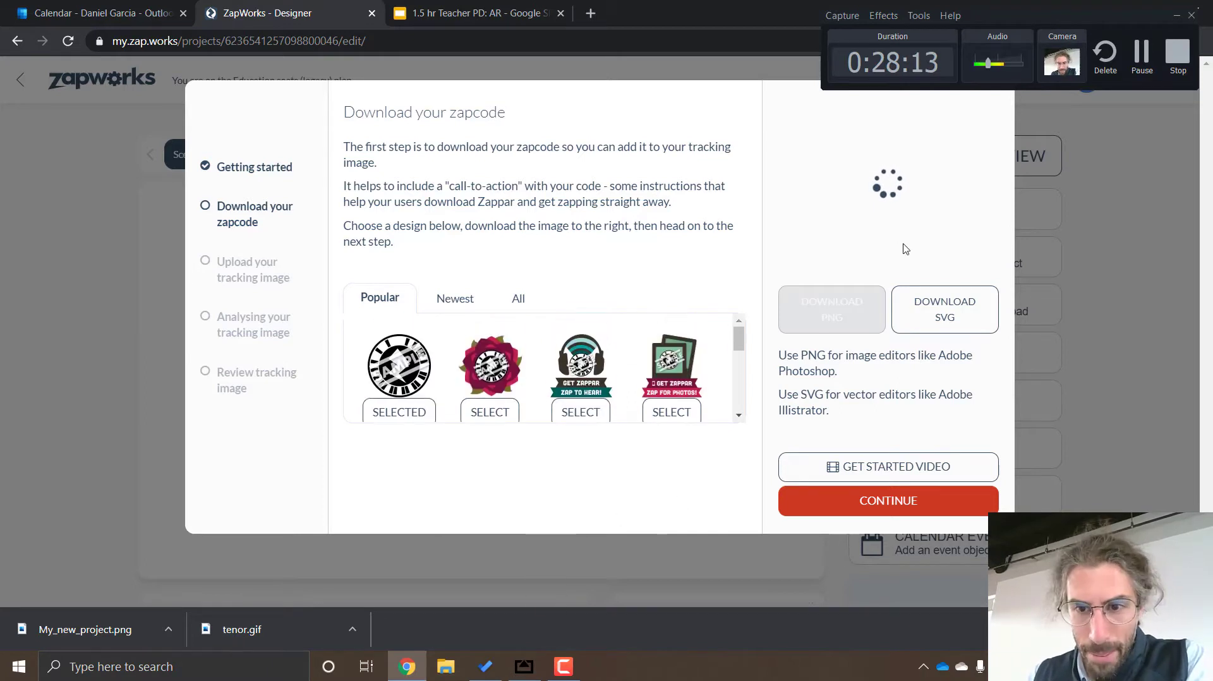
click(849, 313)
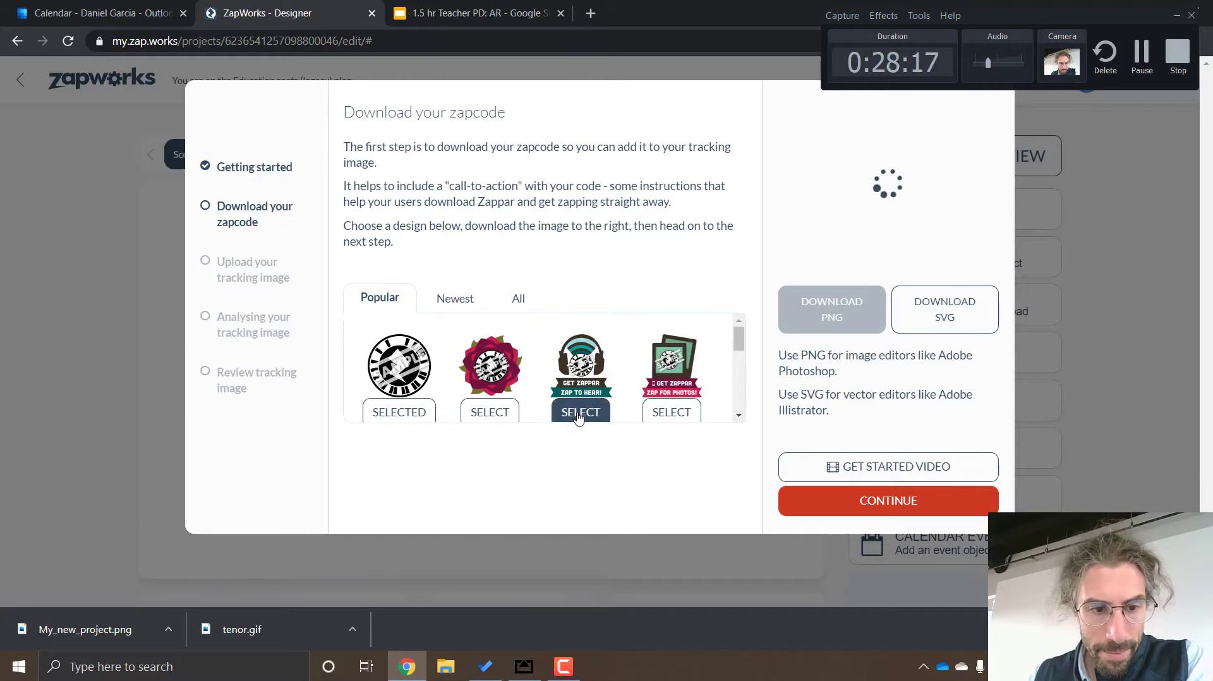
click(893, 500)
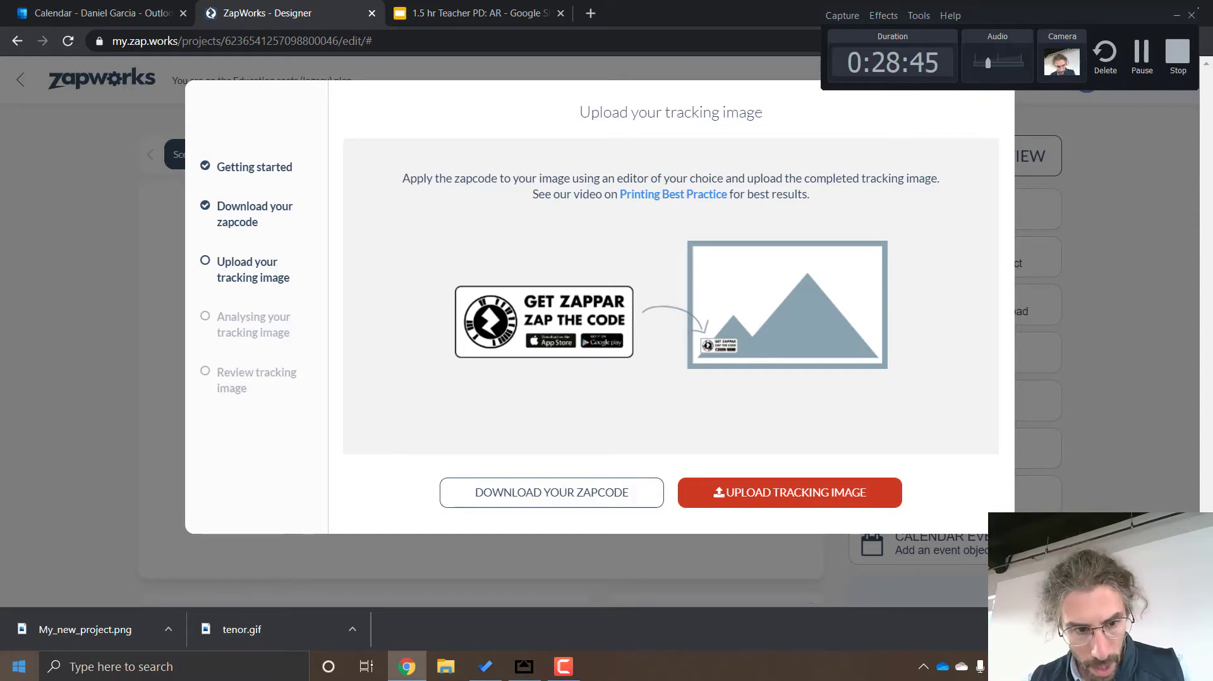
Launch Photoshop and preview the downloaded zapcode image My_new_project.png while it loads
click(69, 665)
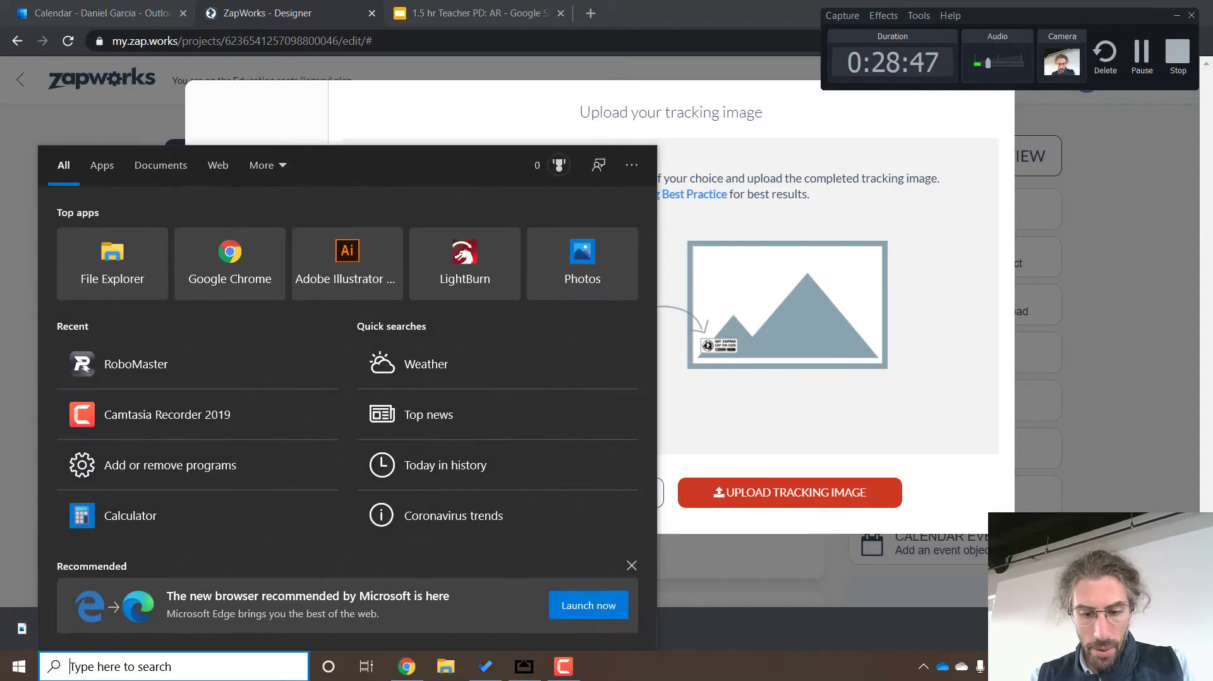
text(pho)
key(Return)
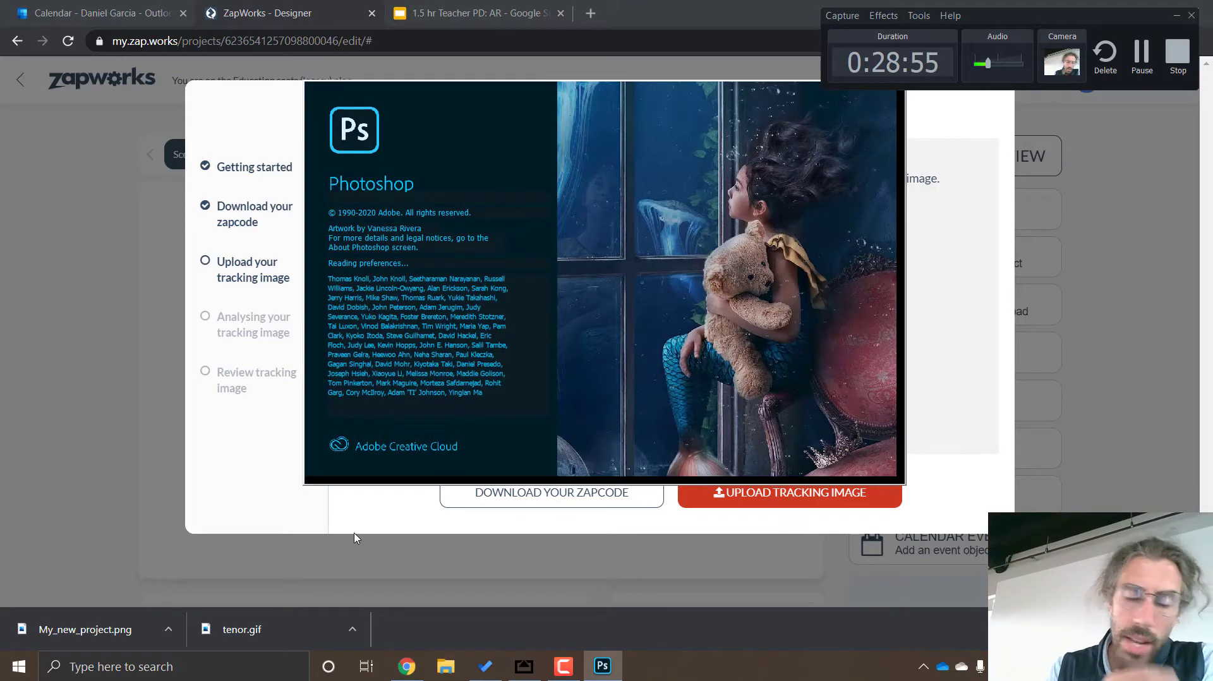
click(85, 629)
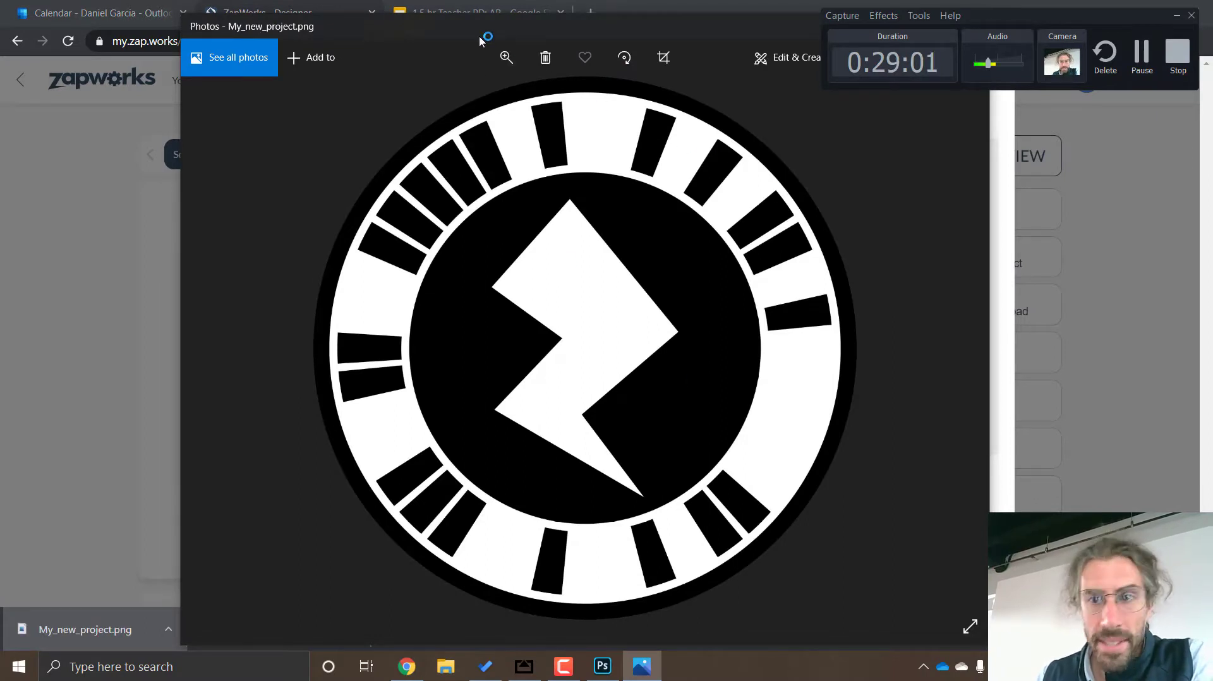
click(1008, 358)
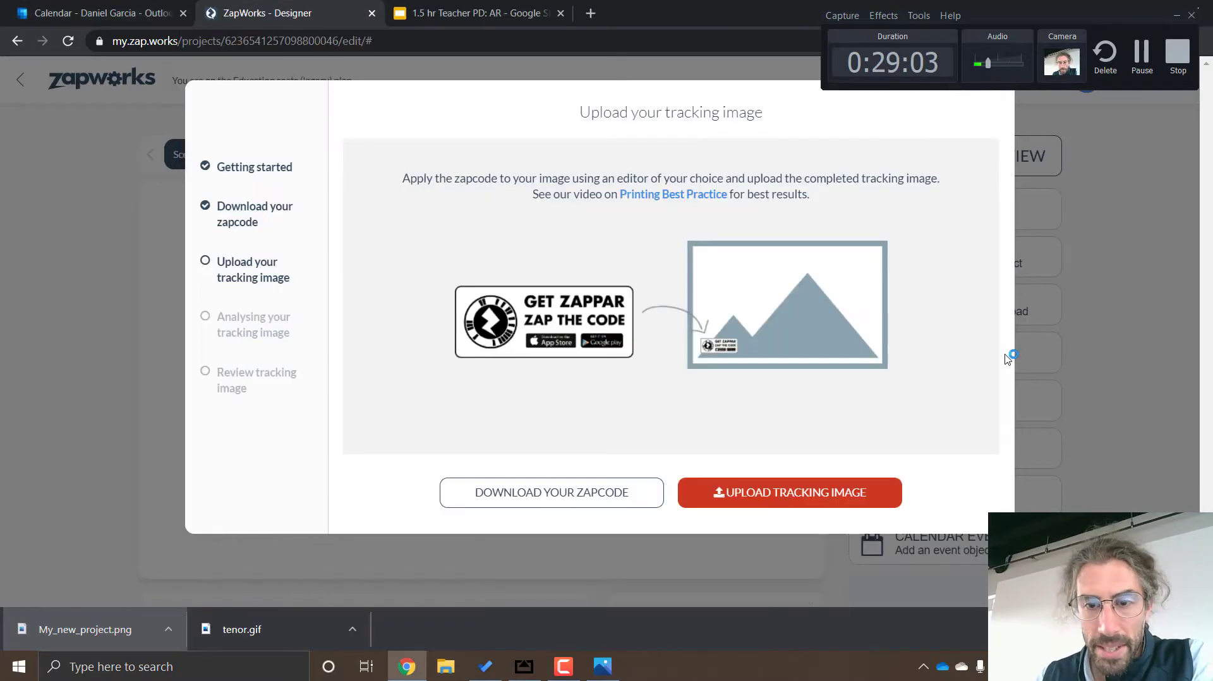
Switch to Photoshop and create a new 1000 x 1000 px document at 72 ppi with a white background
click(640, 666)
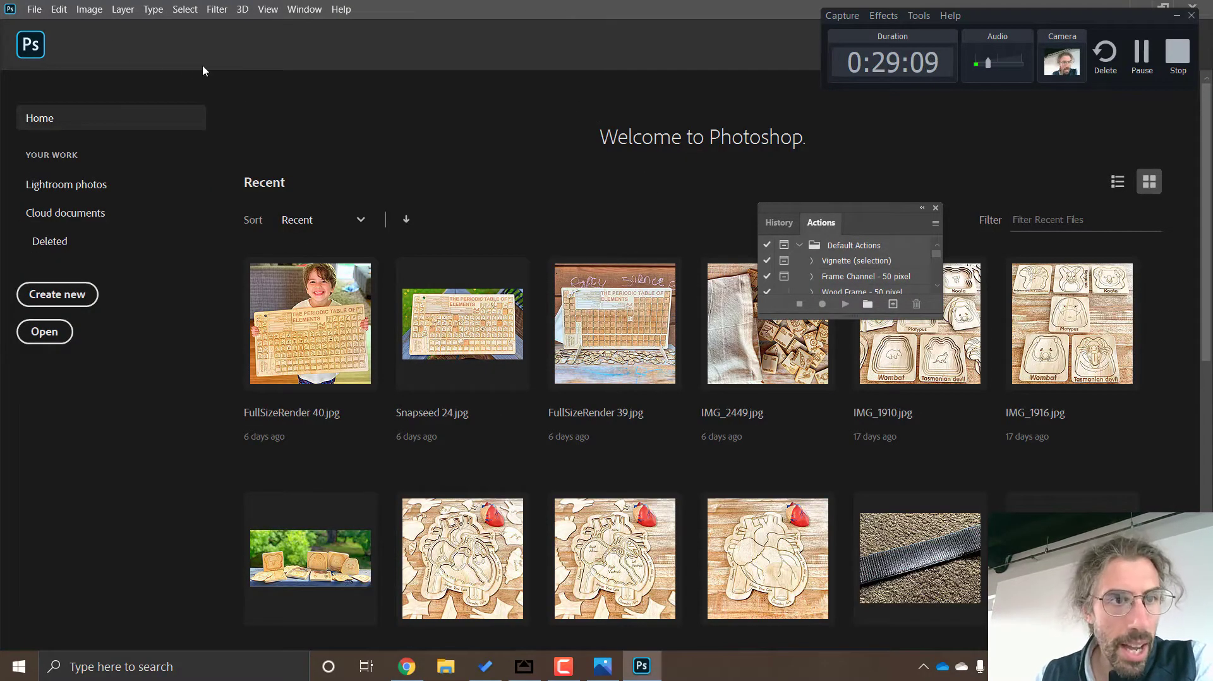
click(39, 8)
click(48, 26)
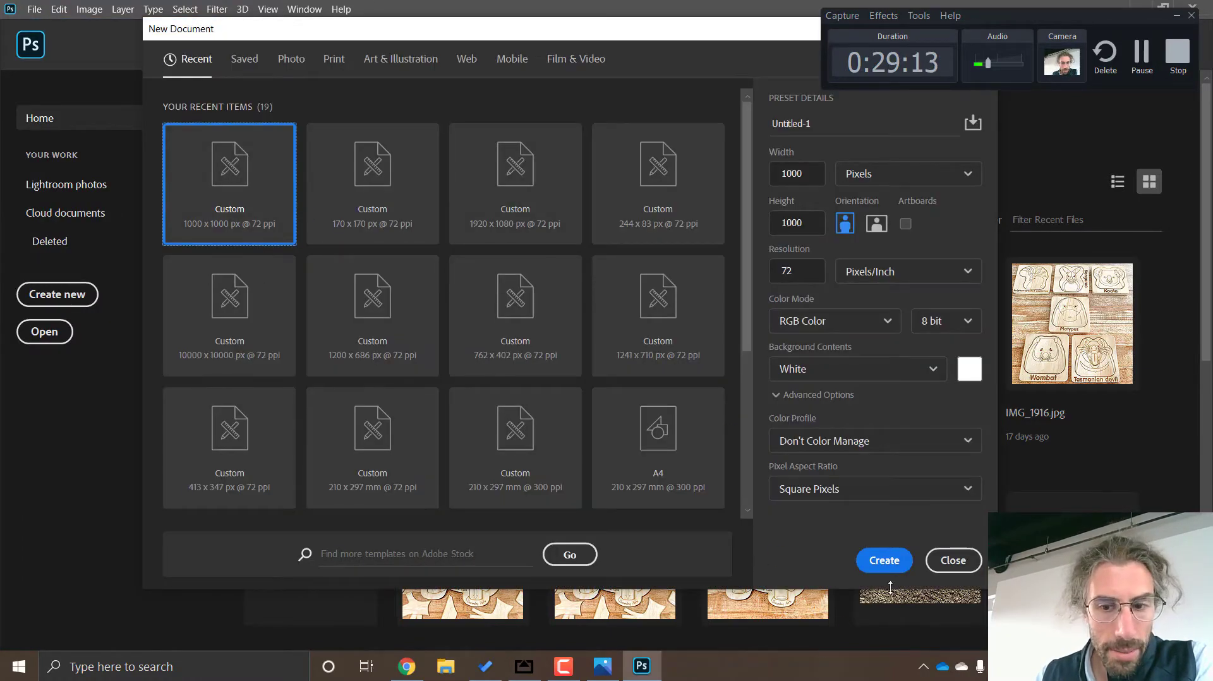
click(884, 561)
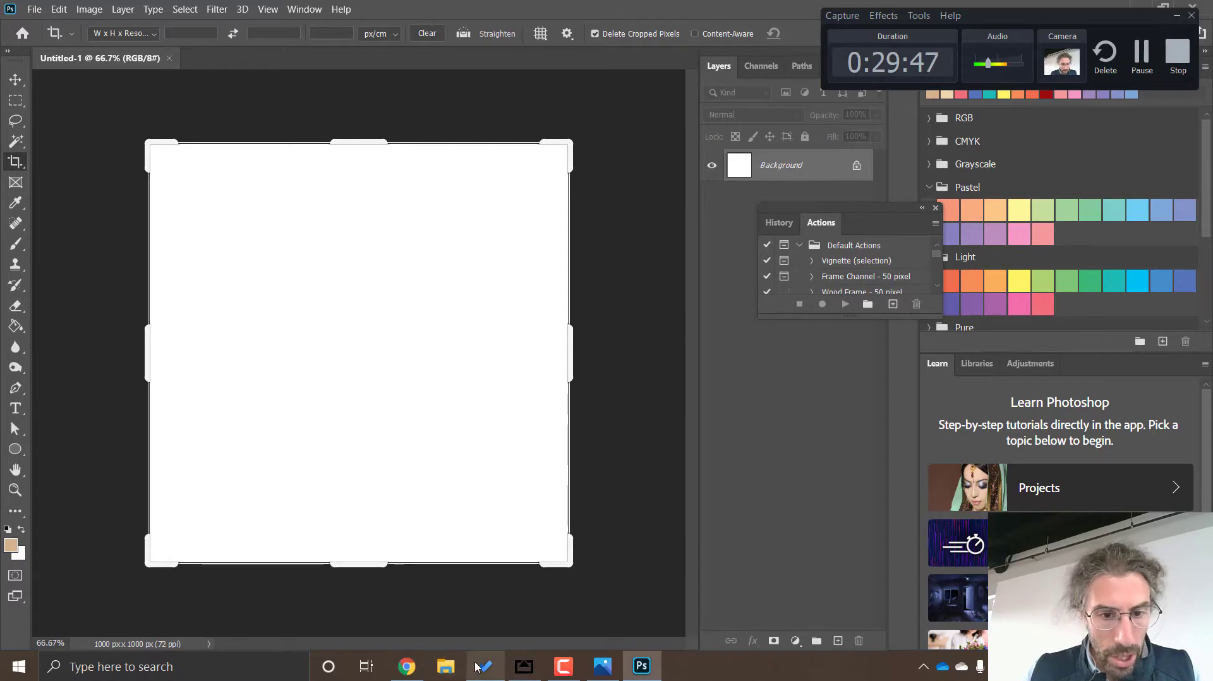
Place the downloaded zapcode My_new_project.png from Chrome into the document, scaled down in the canvas's lower-left corner
click(407, 666)
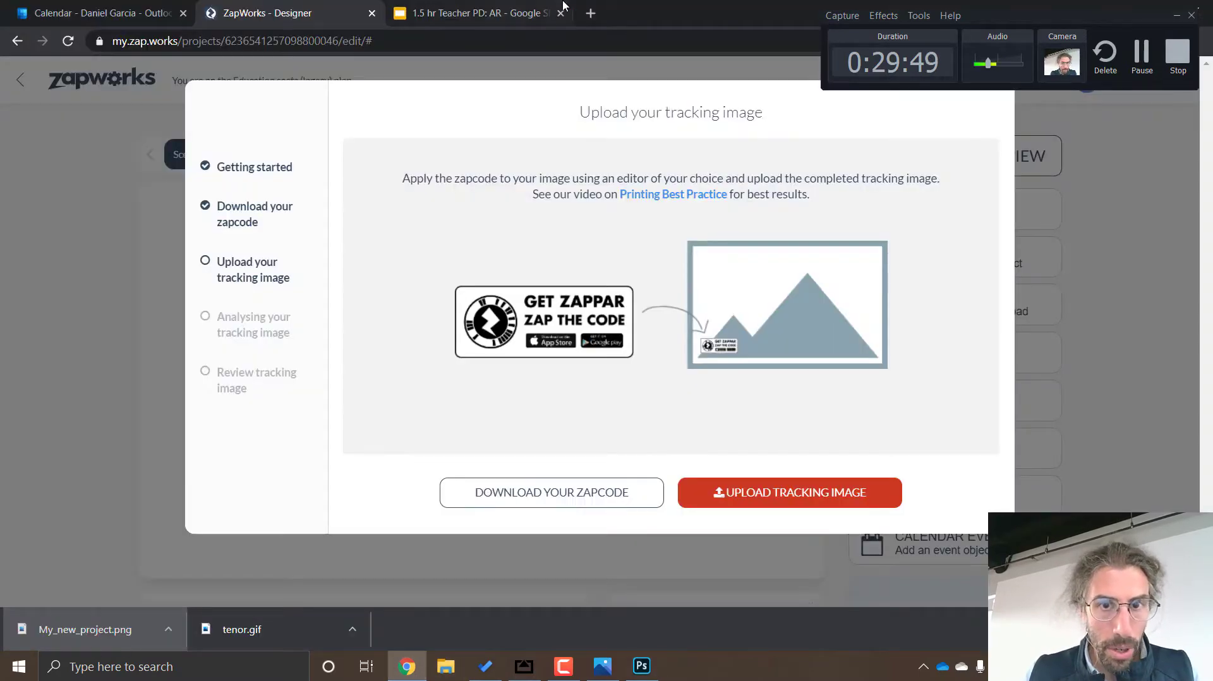
drag(675, 12, 1165, 20)
drag(565, 630, 268, 412)
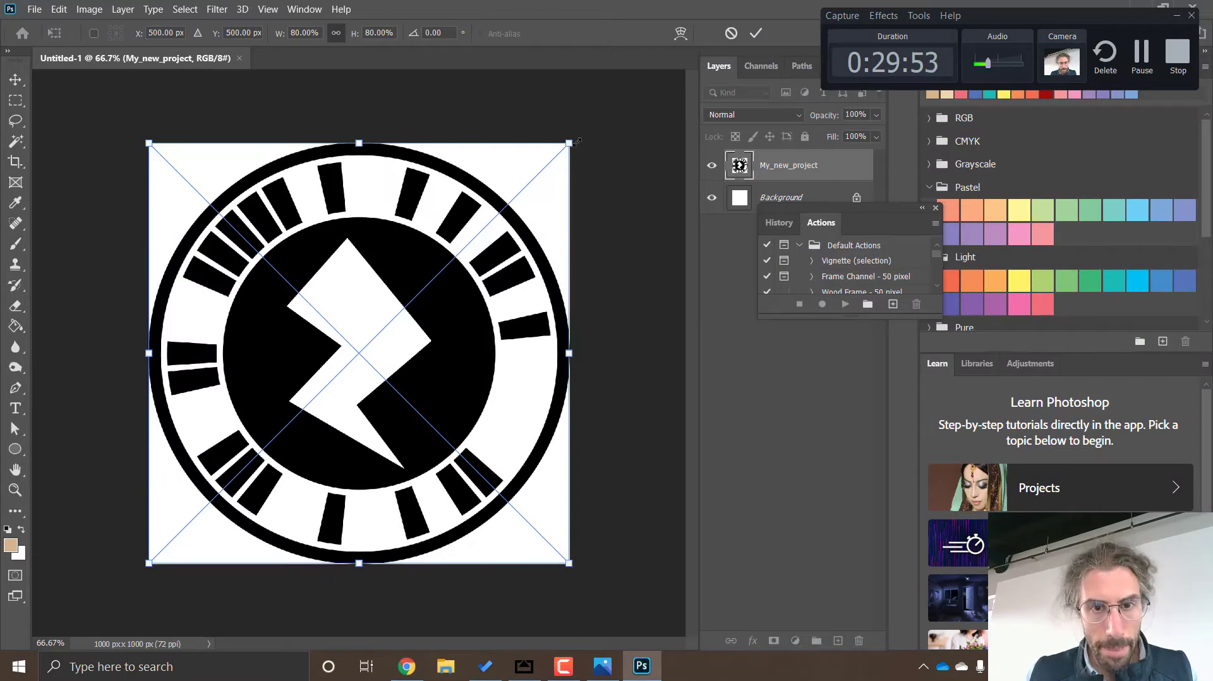
drag(568, 143, 235, 517)
drag(184, 549, 195, 542)
key(Return)
Add a text line with the person's full name in the upper-left part of the canvas
key(c)
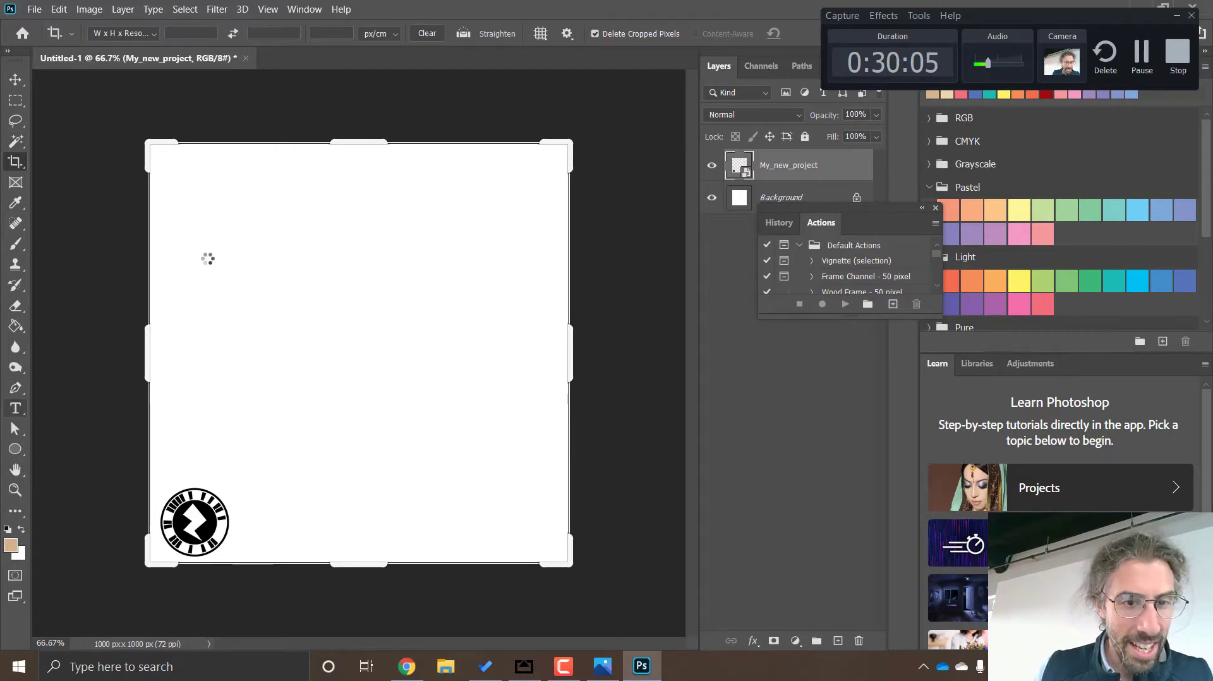
click(202, 246)
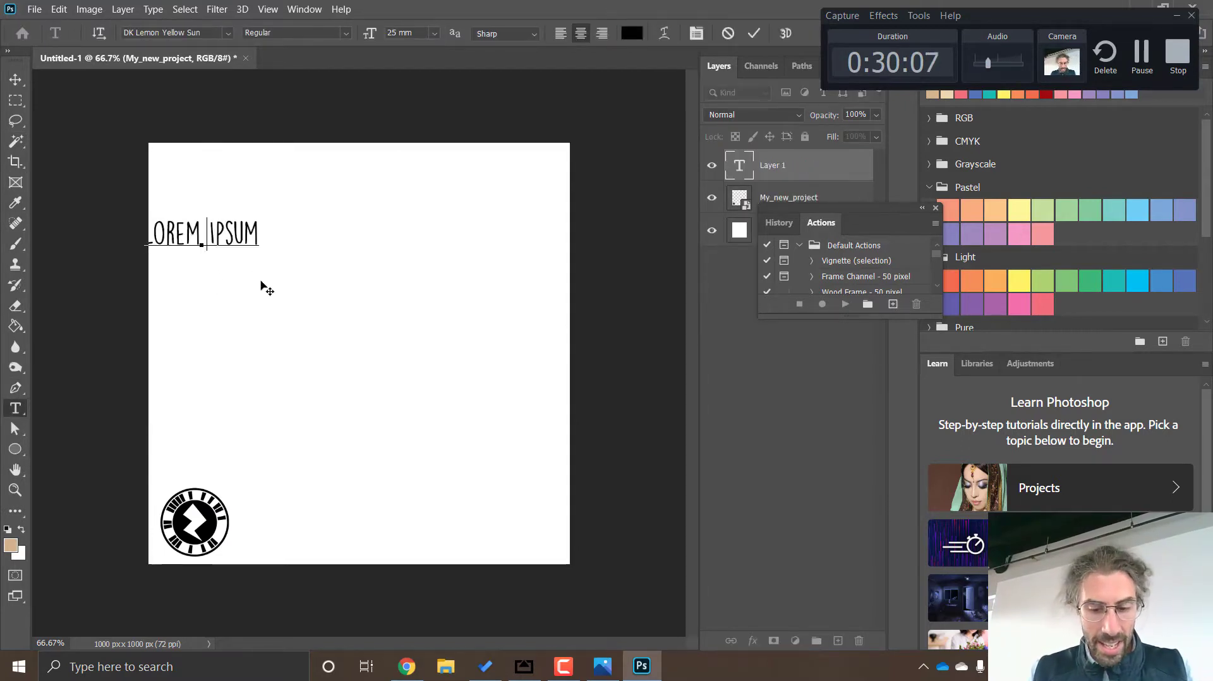
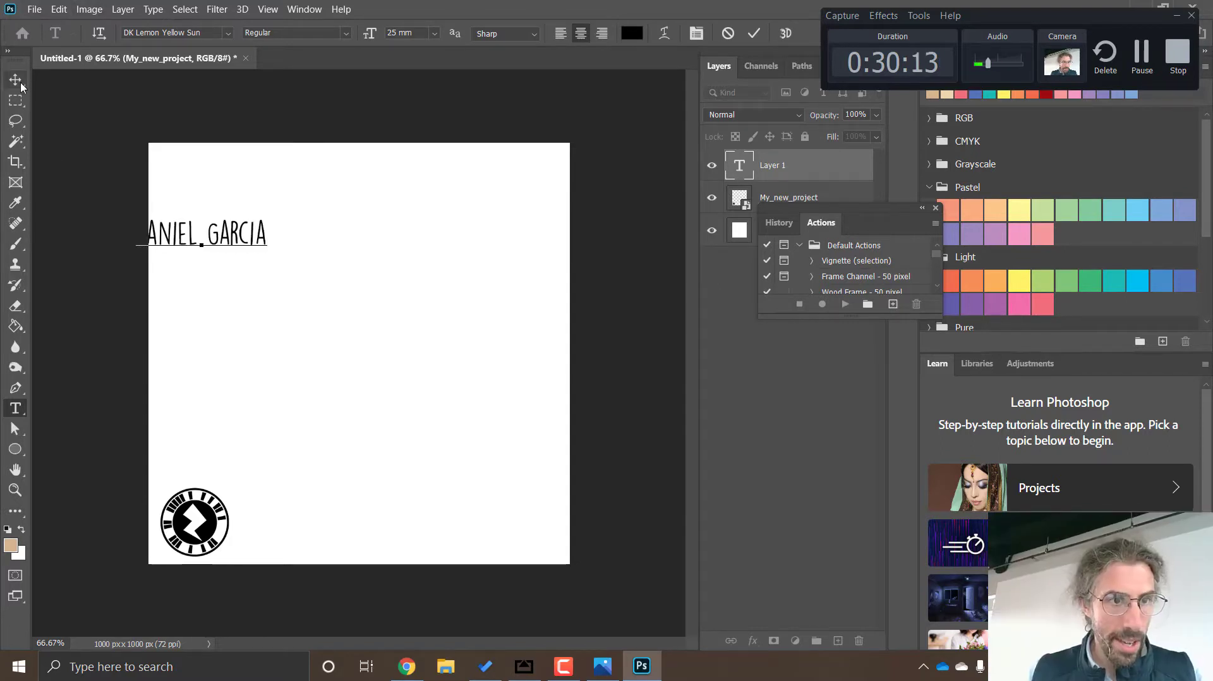
Enlarge the name text to span most of the canvas width and place it near the canvas's upper edge
click(20, 84)
drag(270, 246, 542, 291)
drag(445, 257, 396, 238)
key(Return)
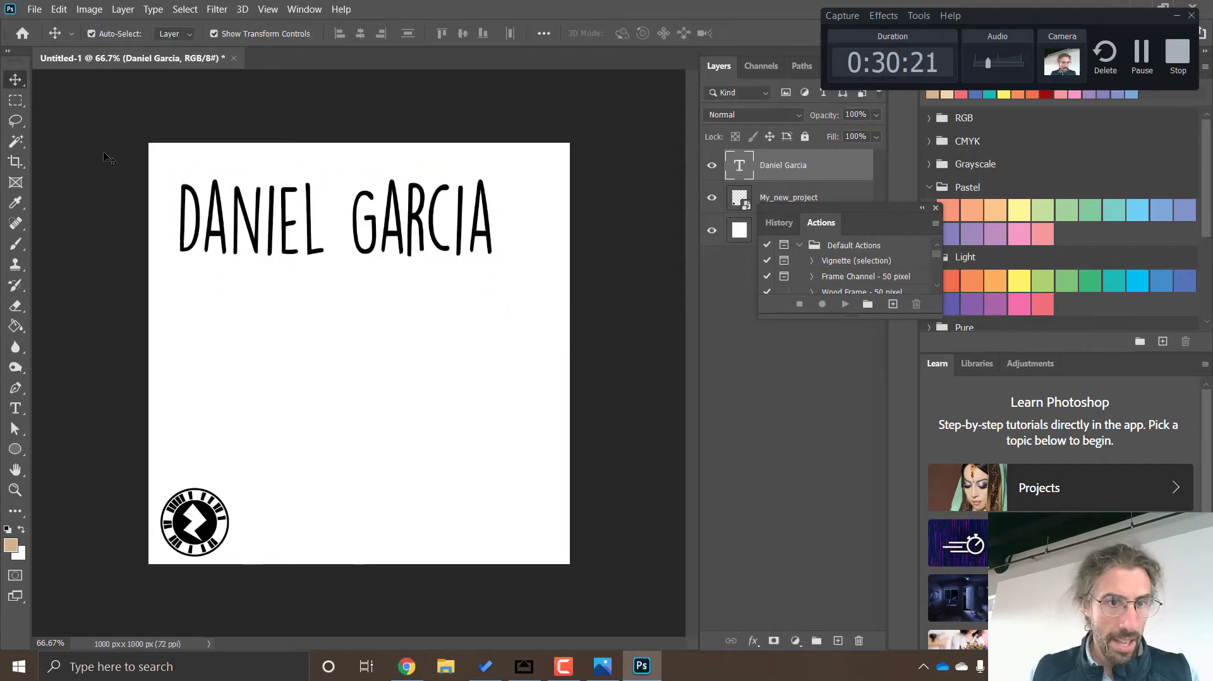
click(109, 160)
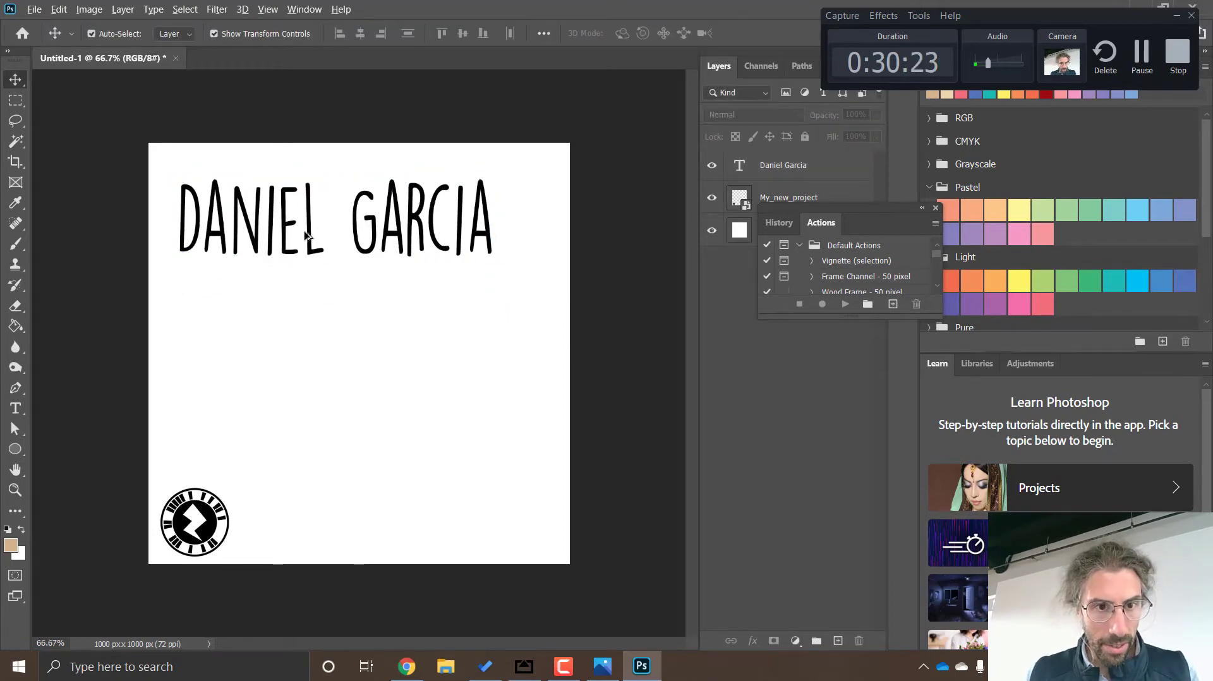
Duplicate the name text directly below the original and replace the copy's wording with "important persion"
drag(306, 236, 310, 333)
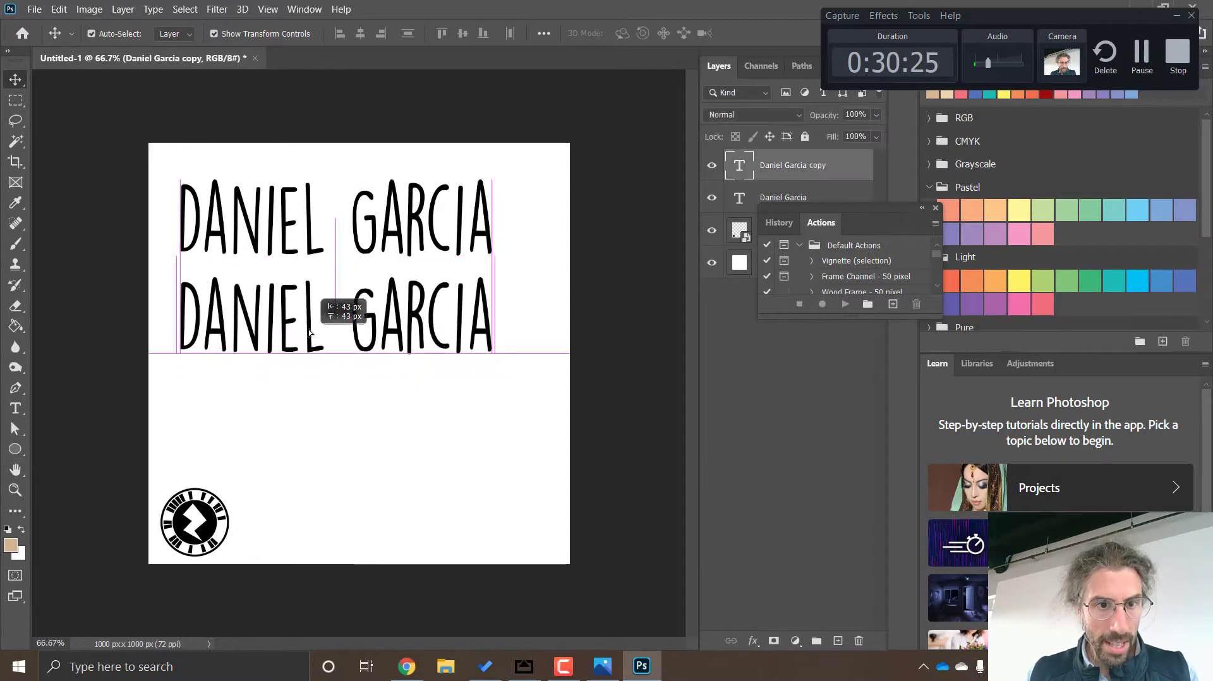
click(15, 408)
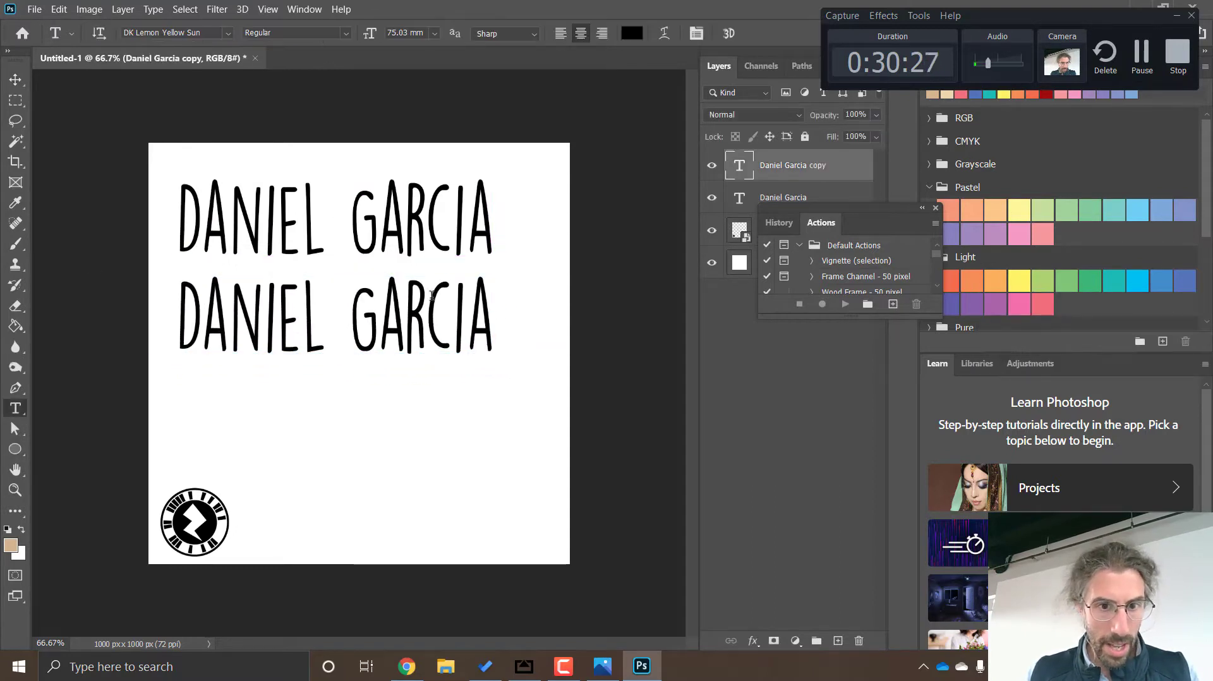
drag(475, 315, 219, 258)
key(End)
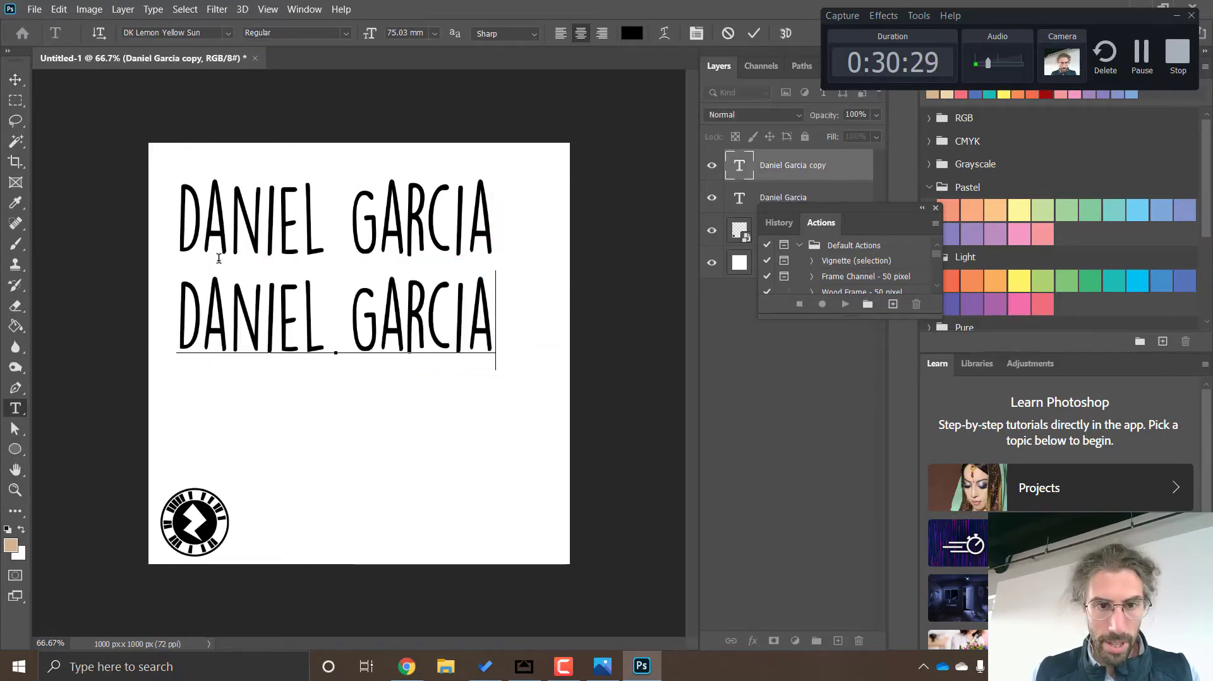
key(BackSpace)
key(BackSpace)
key(BackSpace)
key(BackSpace)
key(BackSpace)
key(BackSpace)
key(BackSpace)
key(BackSpace)
key(BackSpace)
key(BackSpace)
key(BackSpace)
key(BackSpace)
key(BackSpace)
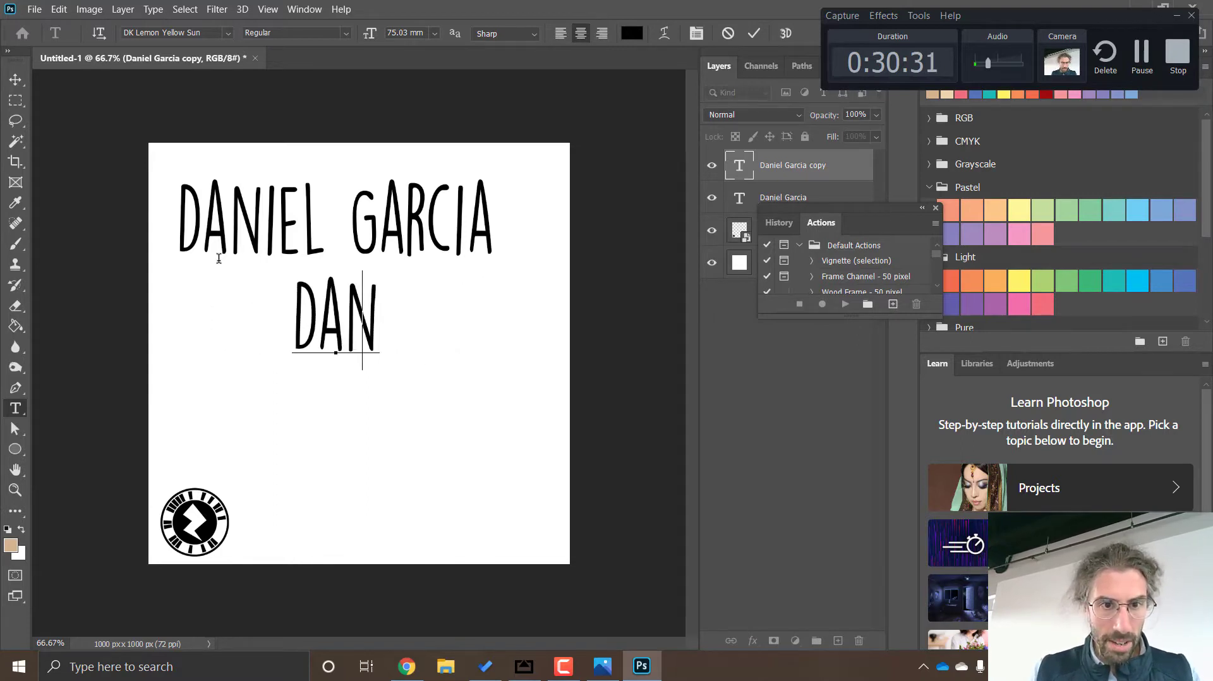
text(IMPO)
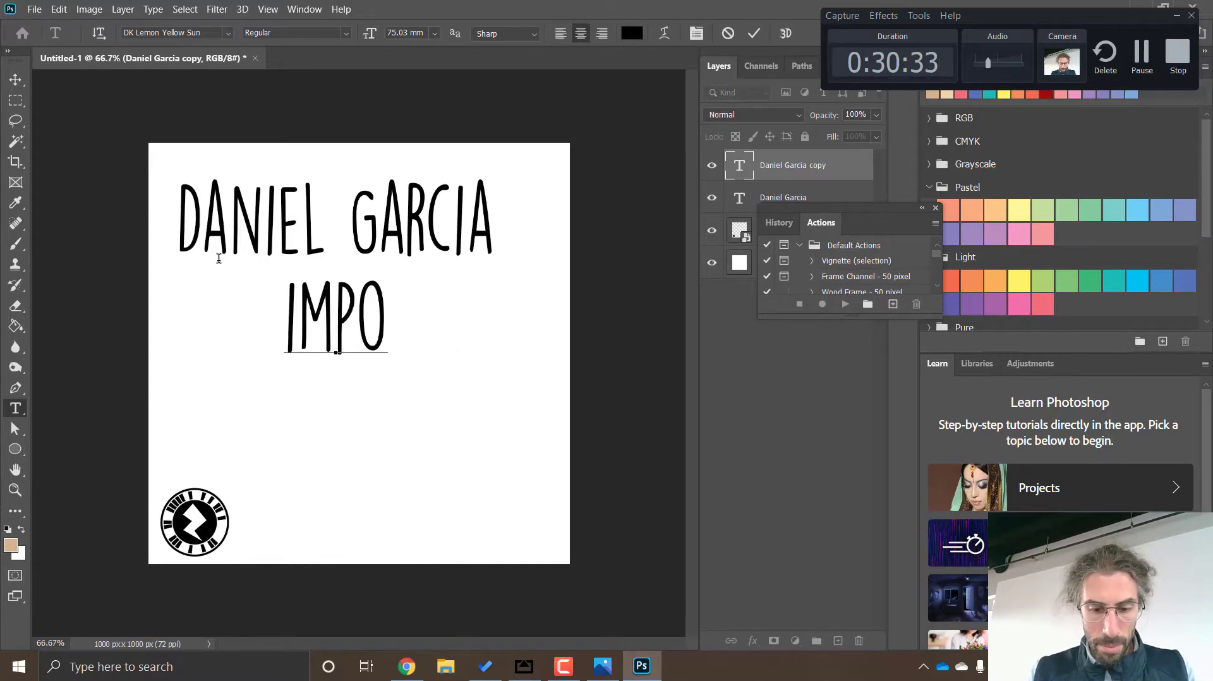
text(RTANT PERSION)
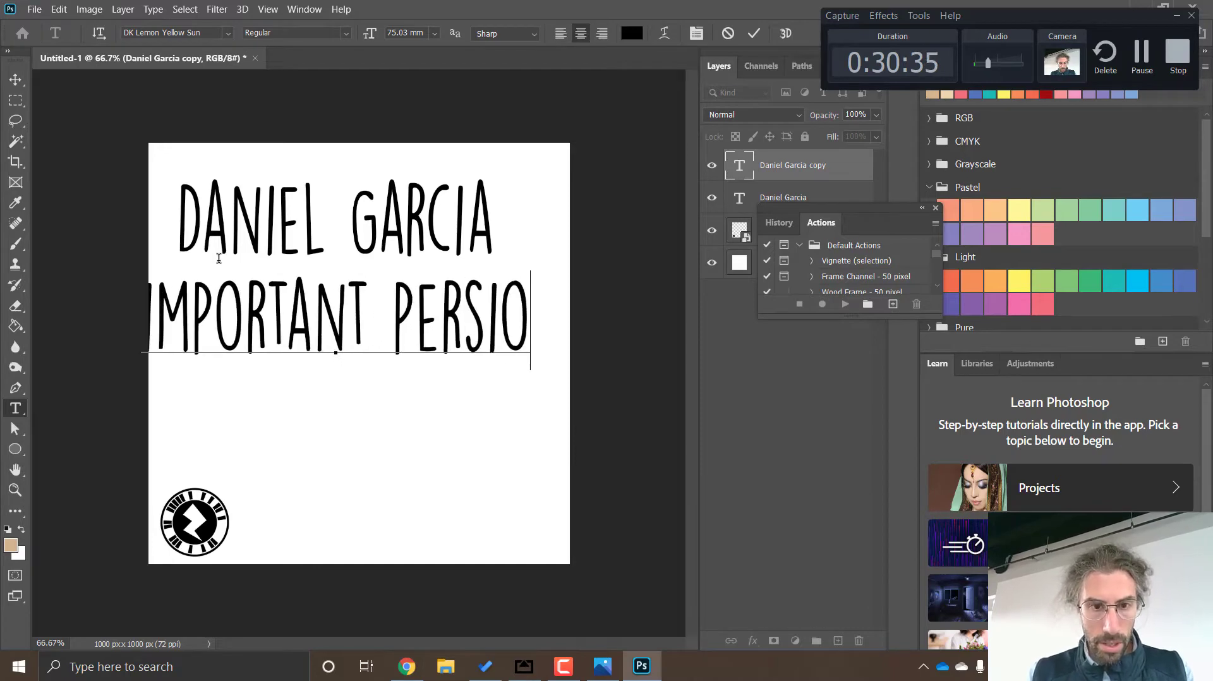
Break the copied text into two lines after "important" and shift it slightly to the right
click(348, 308)
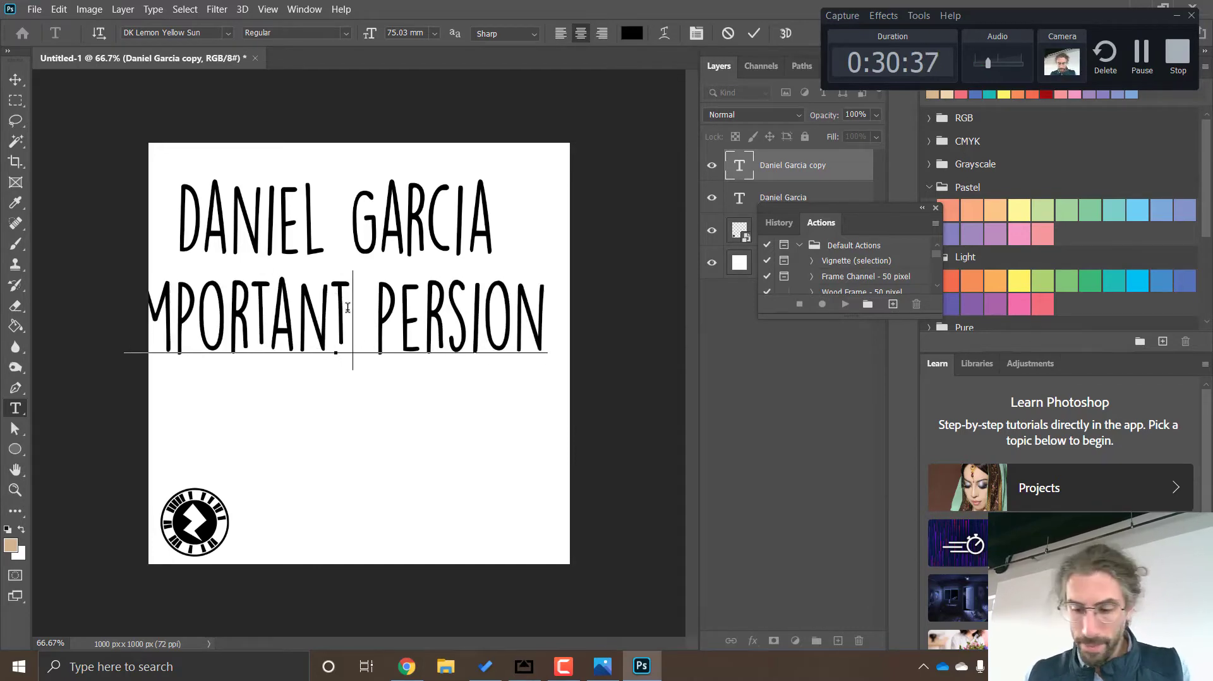
key(Return)
click(17, 83)
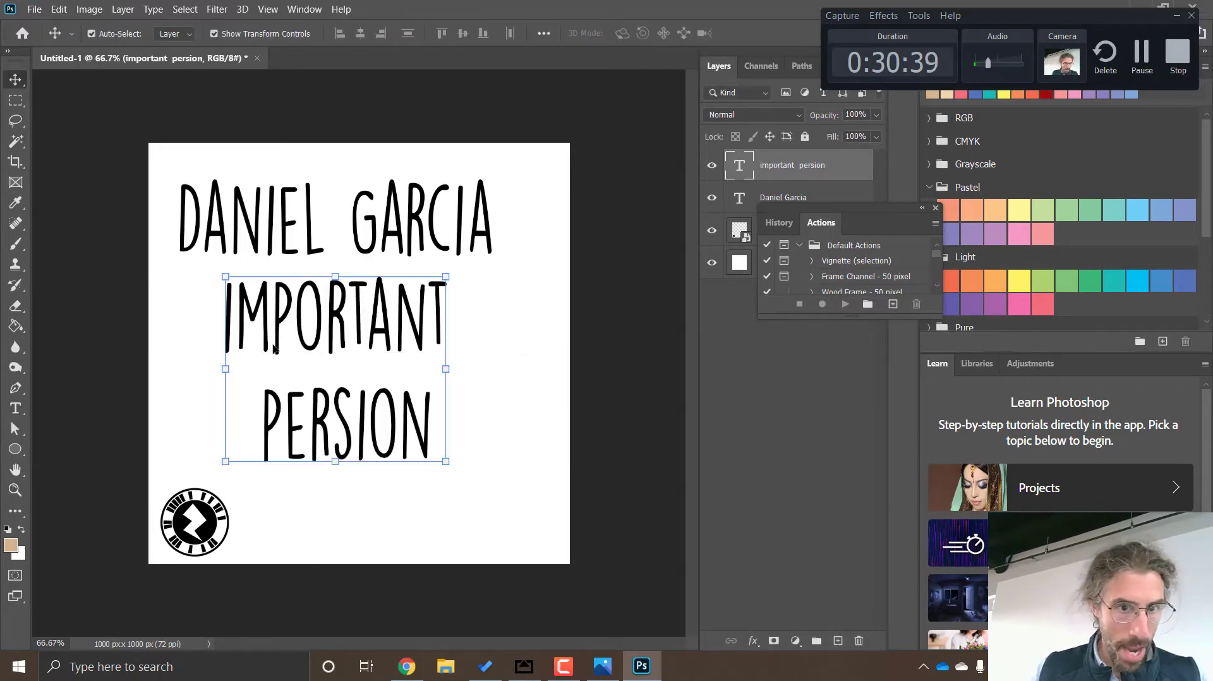
drag(364, 446, 377, 447)
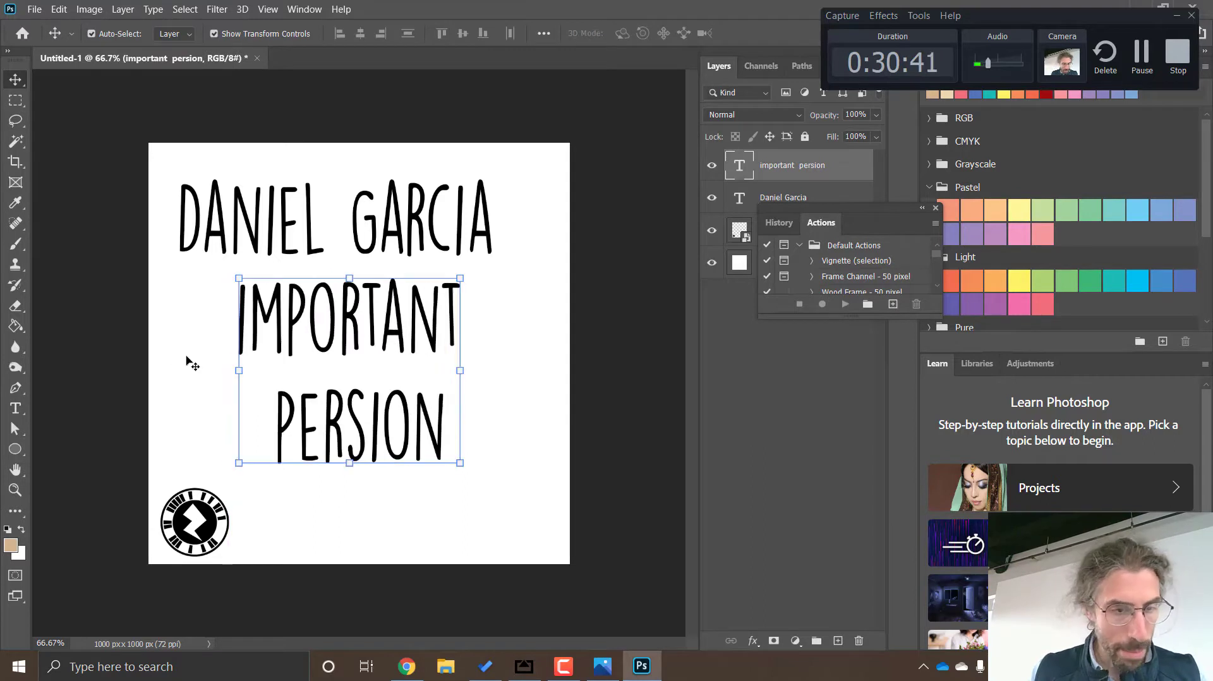
Correct the spelling of "persion" to "person" in the lower text
click(16, 409)
click(386, 417)
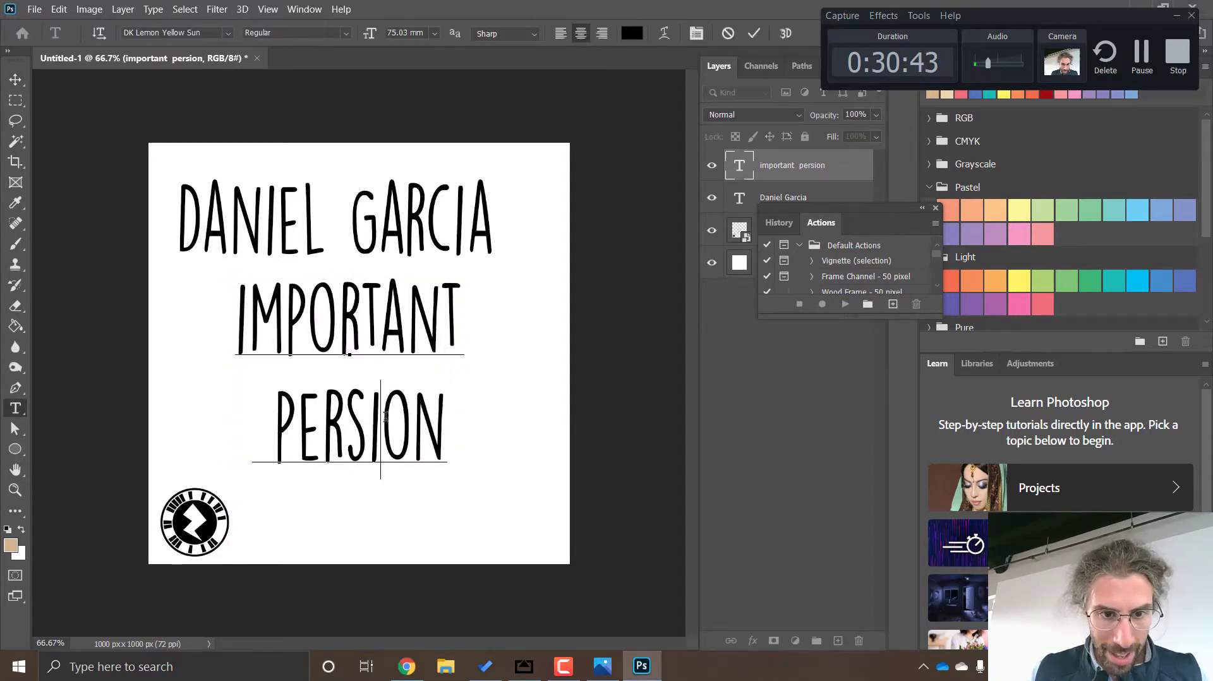
key(BackSpace)
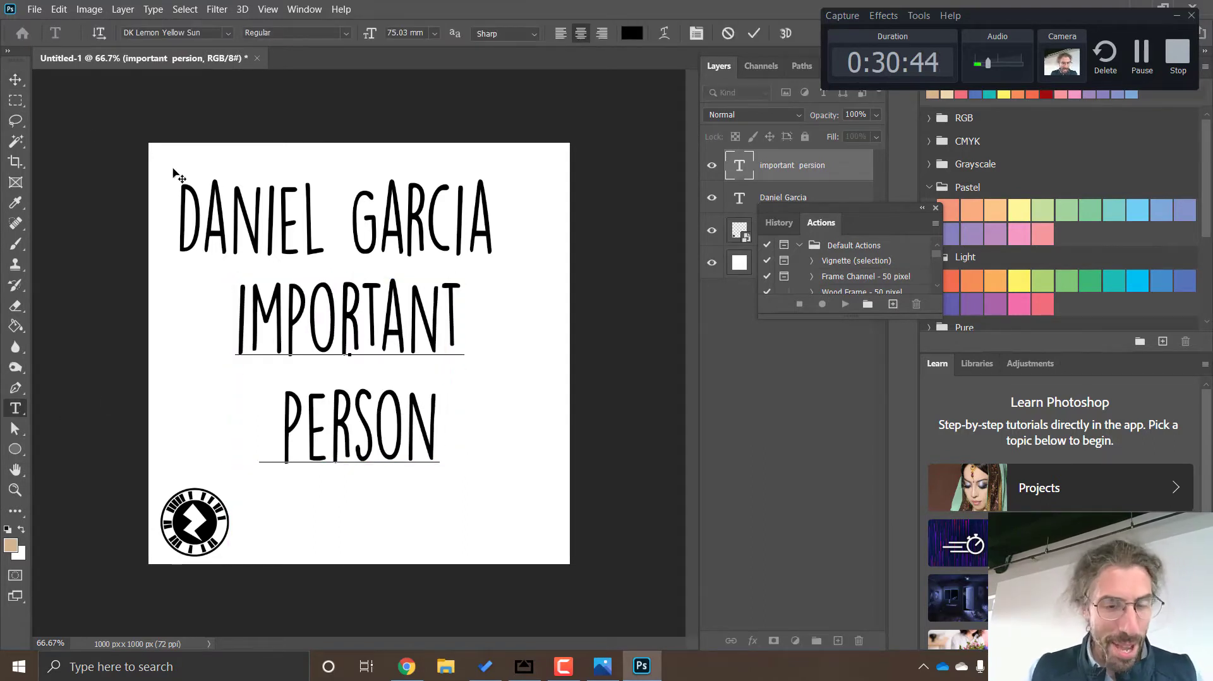
Move the "important person" text down and the name text slightly down and right to balance the layout
click(16, 79)
click(420, 239)
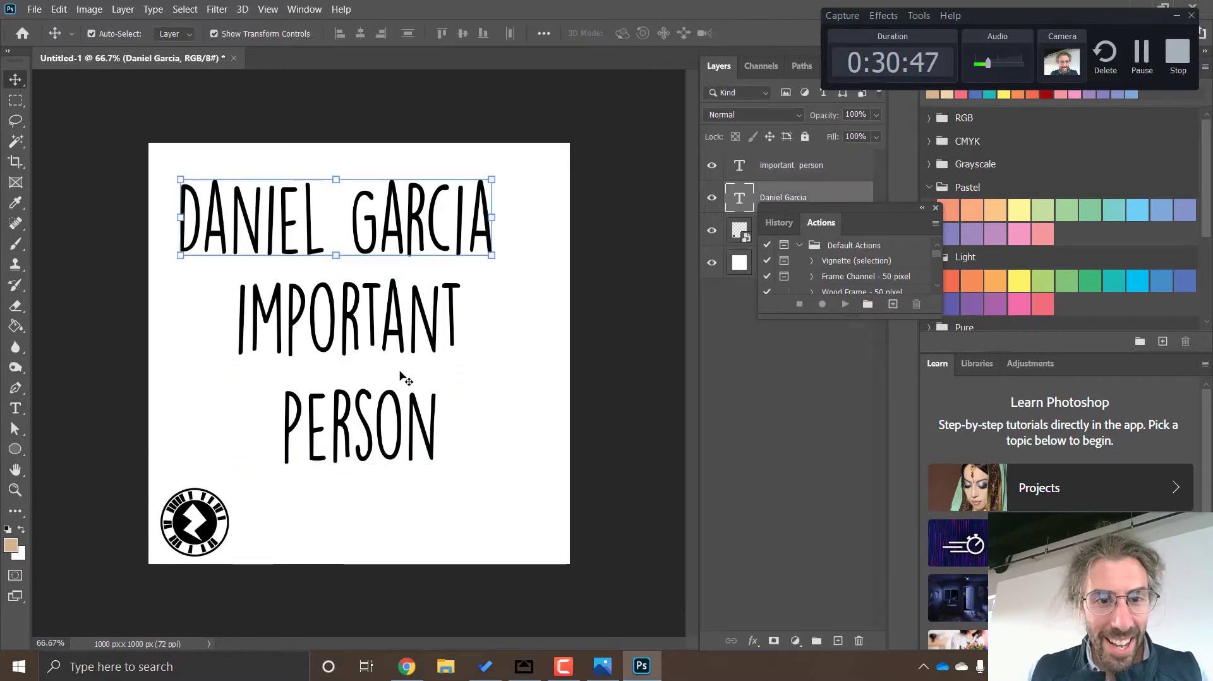
drag(401, 323, 402, 347)
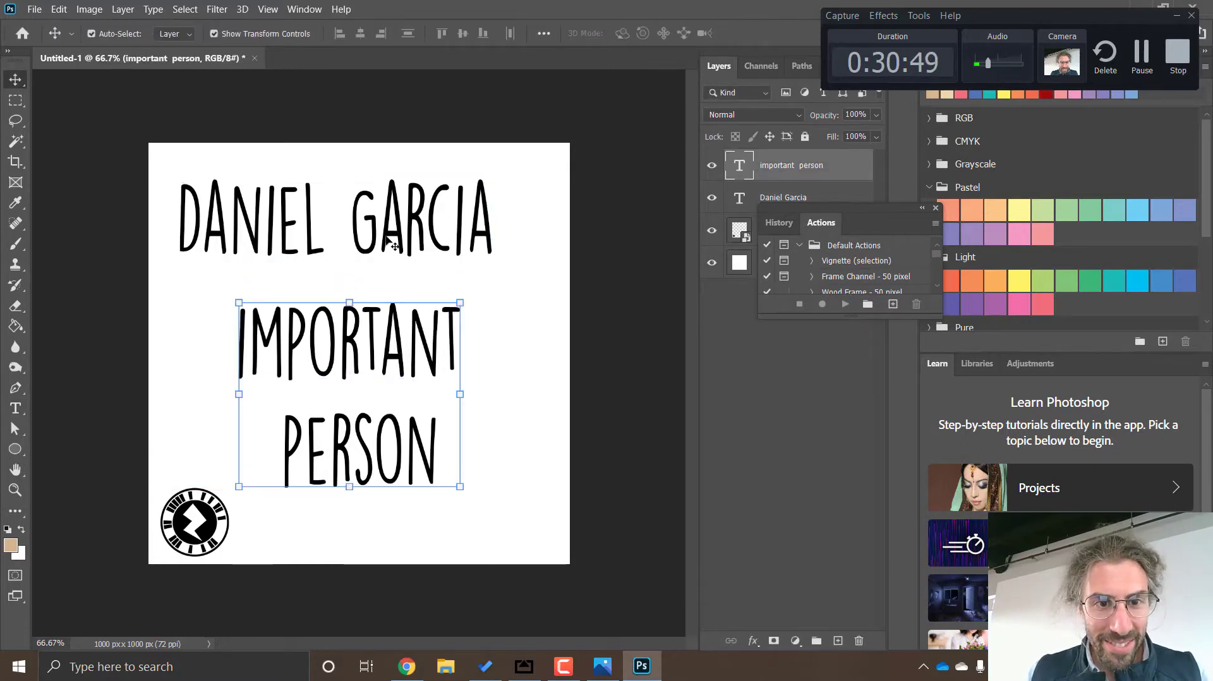
drag(385, 236, 397, 253)
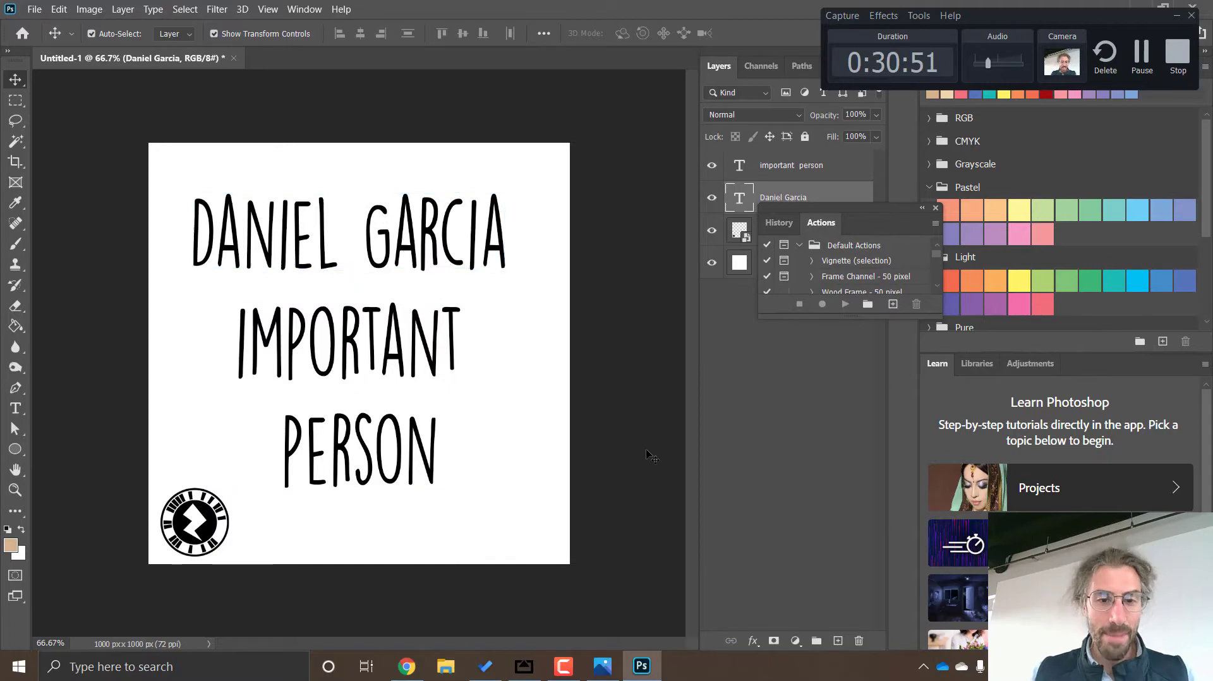
click(650, 455)
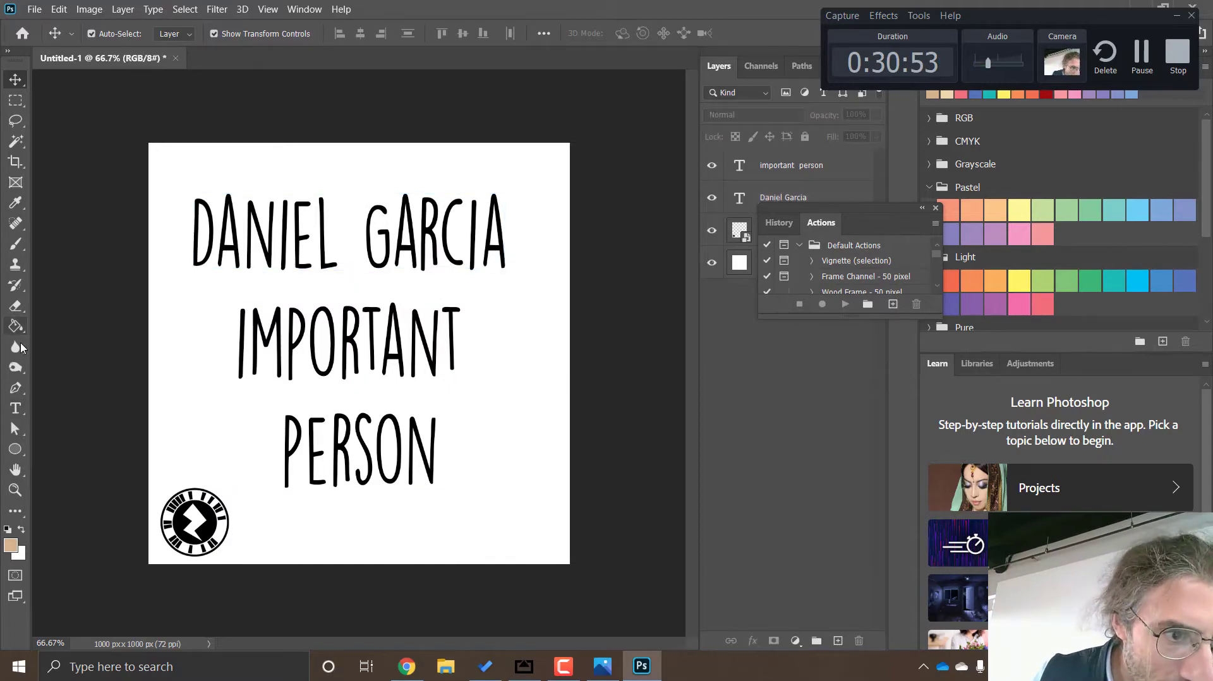
Set the Brush tool's foreground colour to the muted pink d38e8e
click(14, 251)
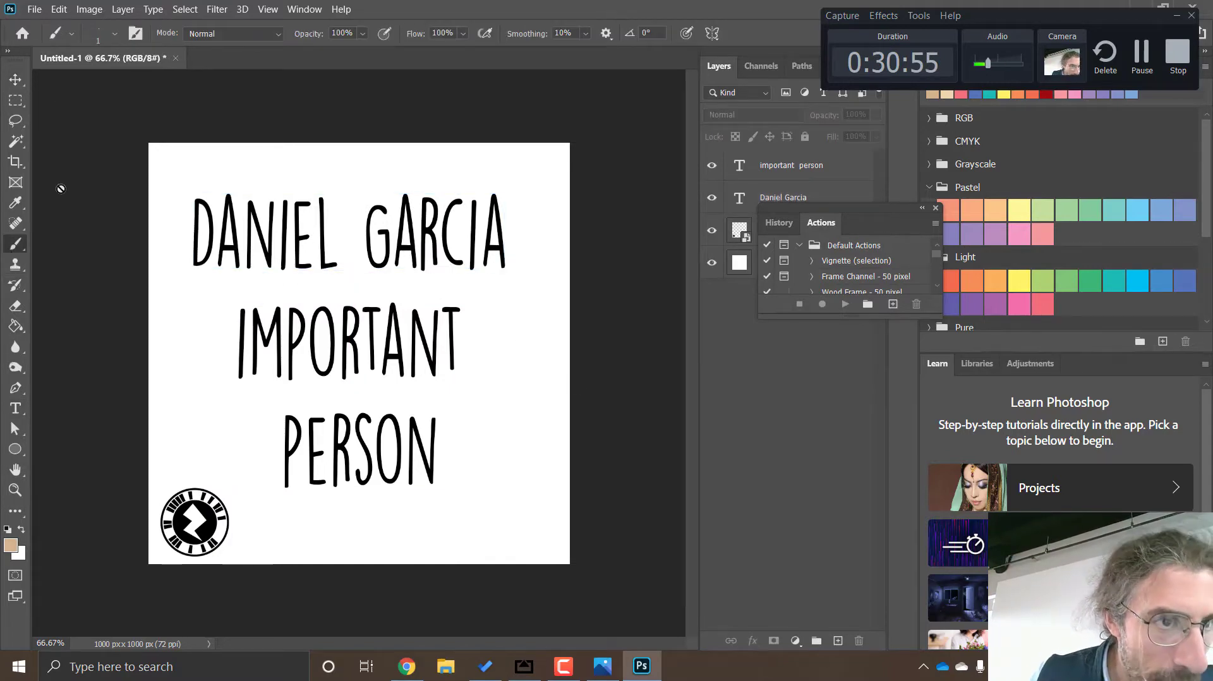
click(10, 545)
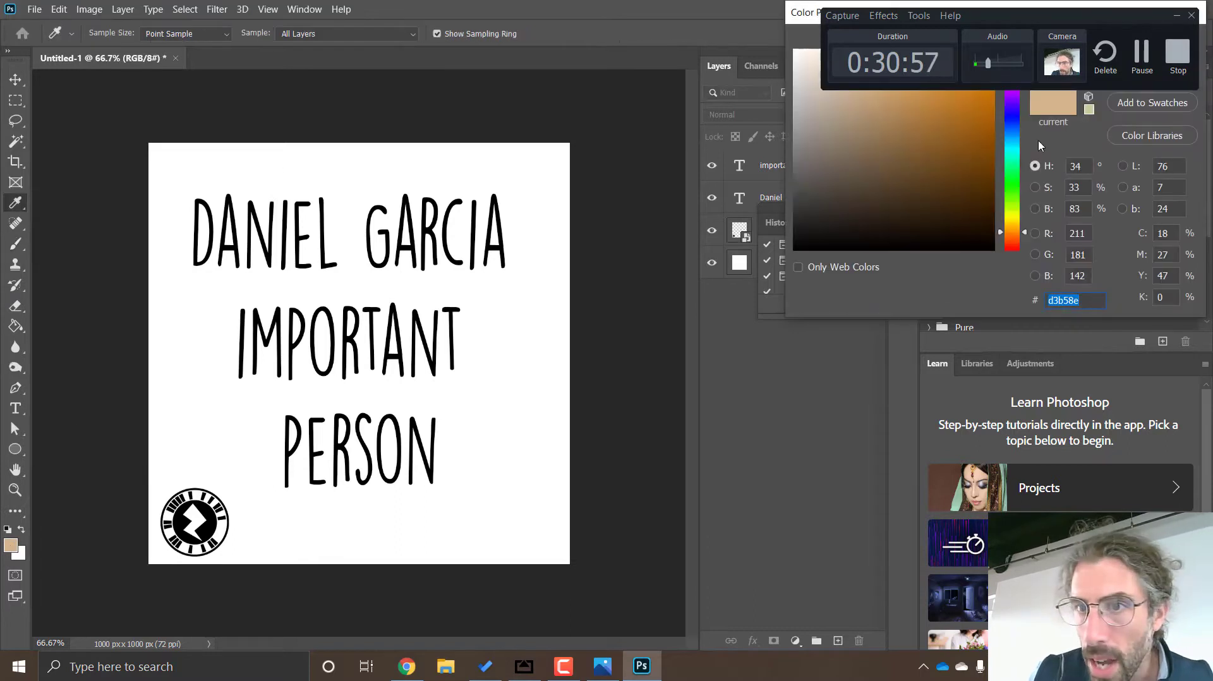
drag(1015, 193, 1015, 253)
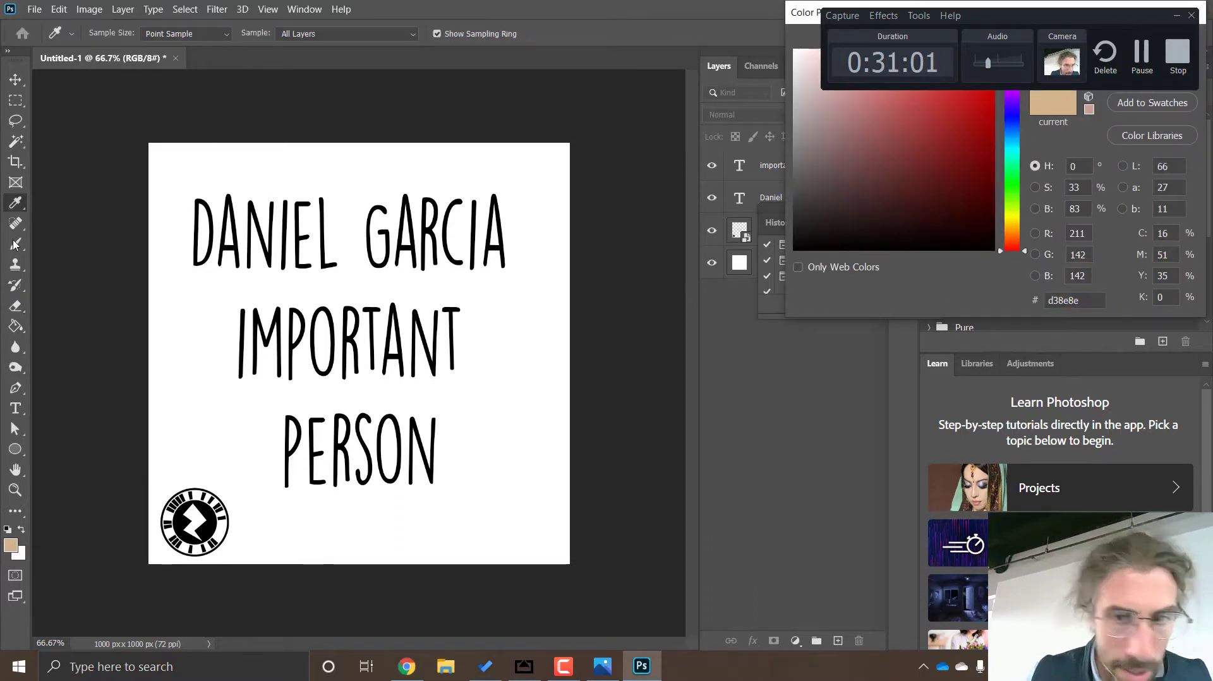
drag(1098, 19, 953, 19)
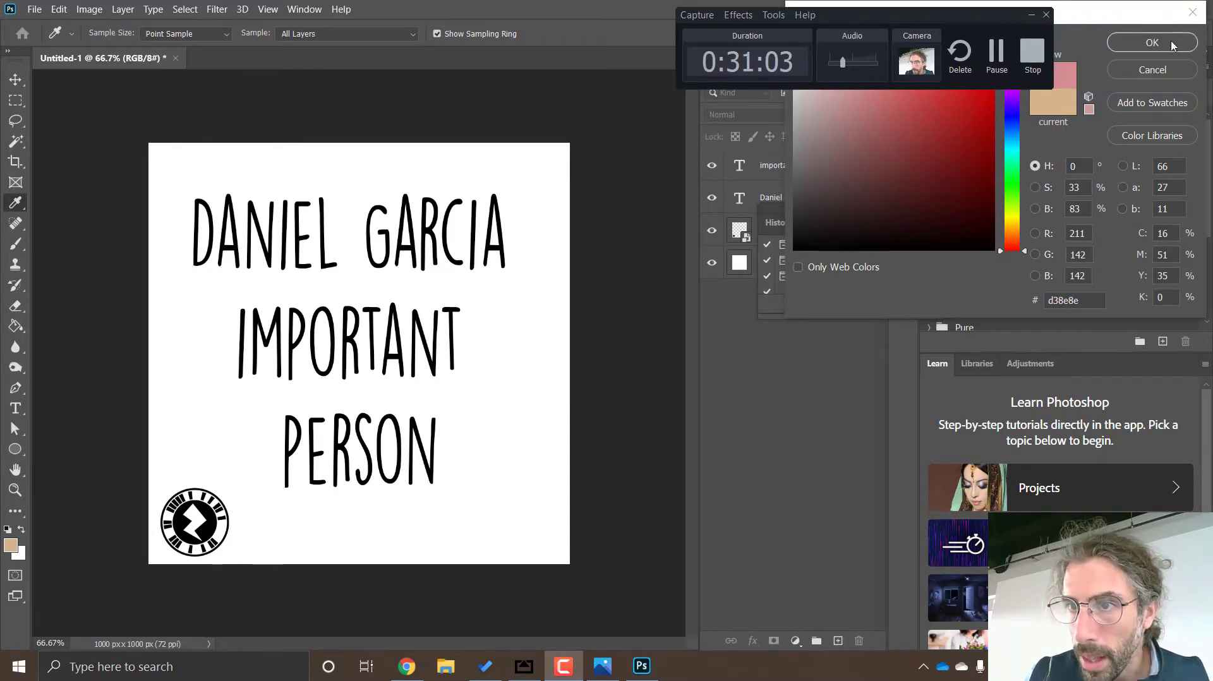
click(1145, 44)
key(b)
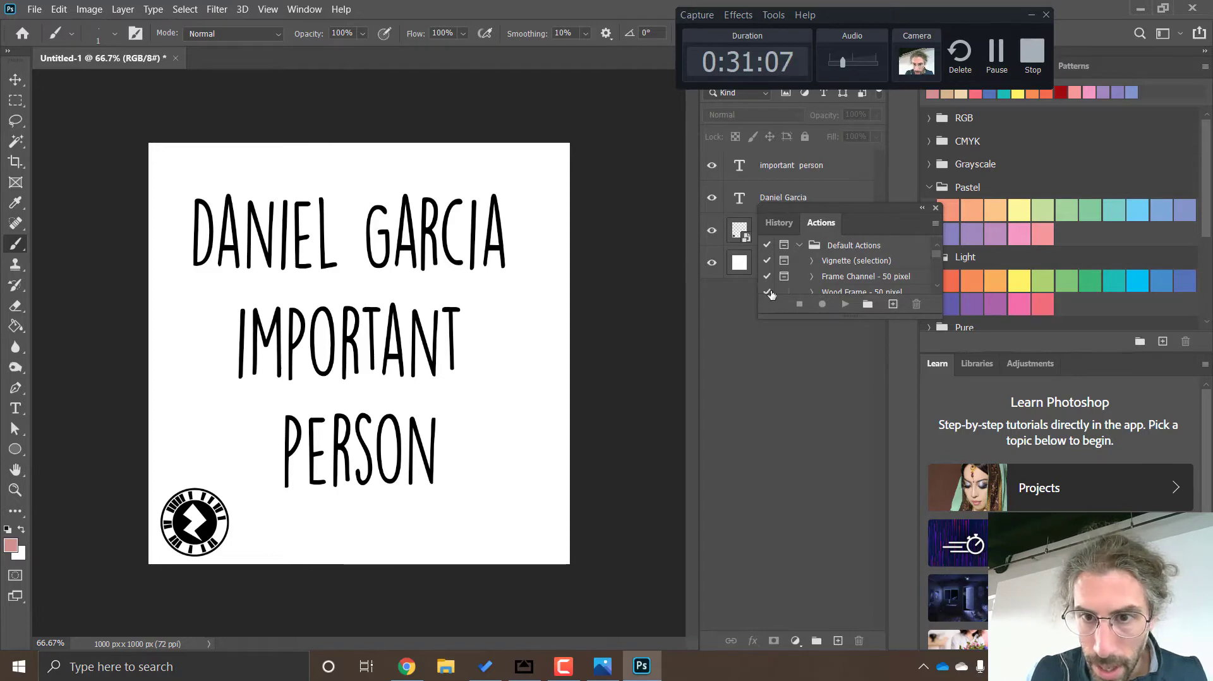
Move the floating Actions window off the layer list and add a new layer above the "important person" text
drag(868, 215, 972, 343)
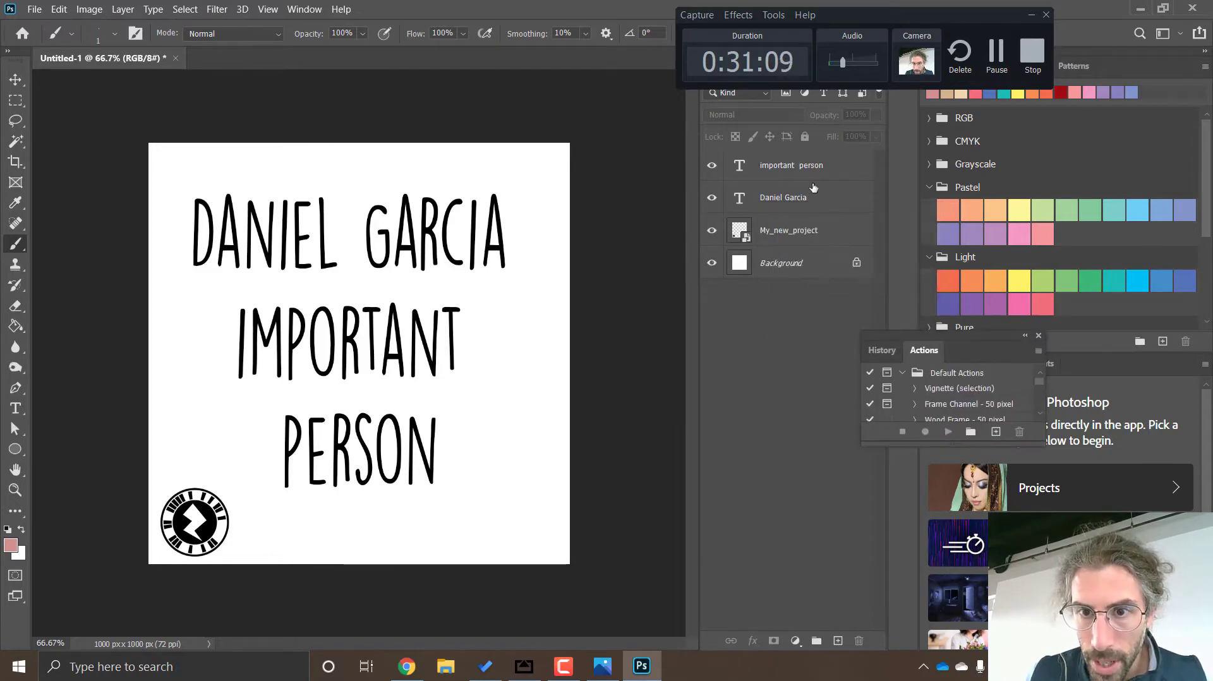
click(814, 170)
click(839, 642)
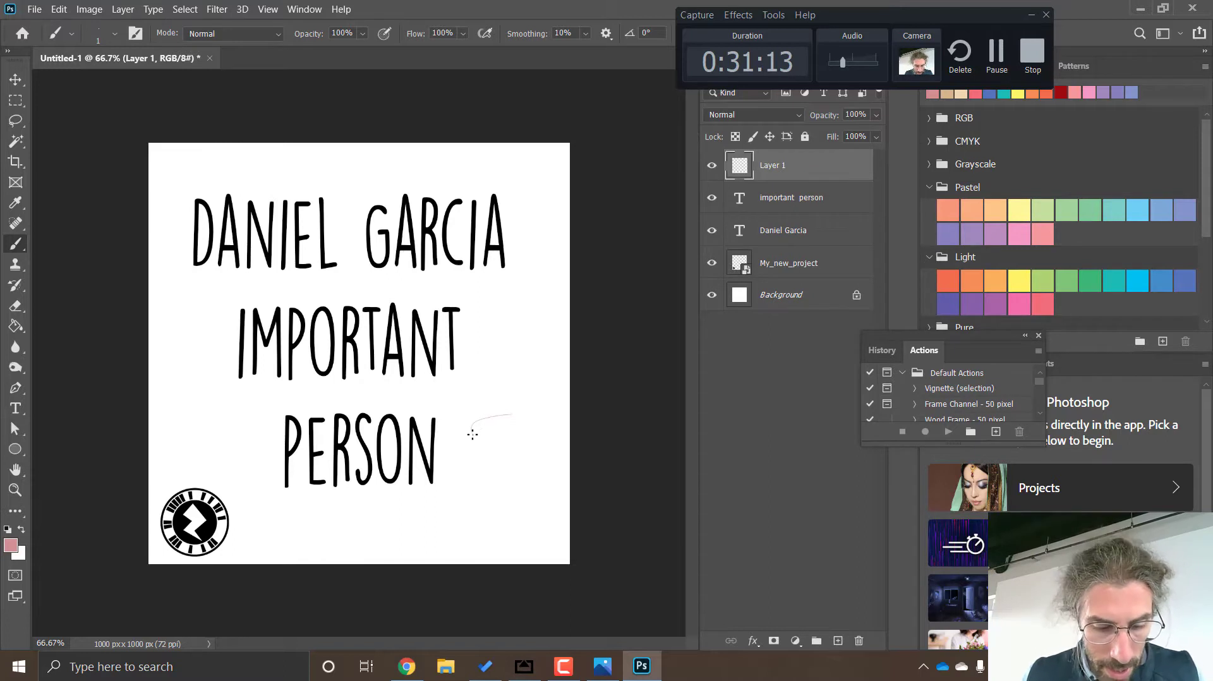
Undo the thin test stroke, enlarge the brush to 25 px and paint a smiling pink stick figure beside the word "person"
key(ctrl+z)
key(bracketright)
key(bracketright)
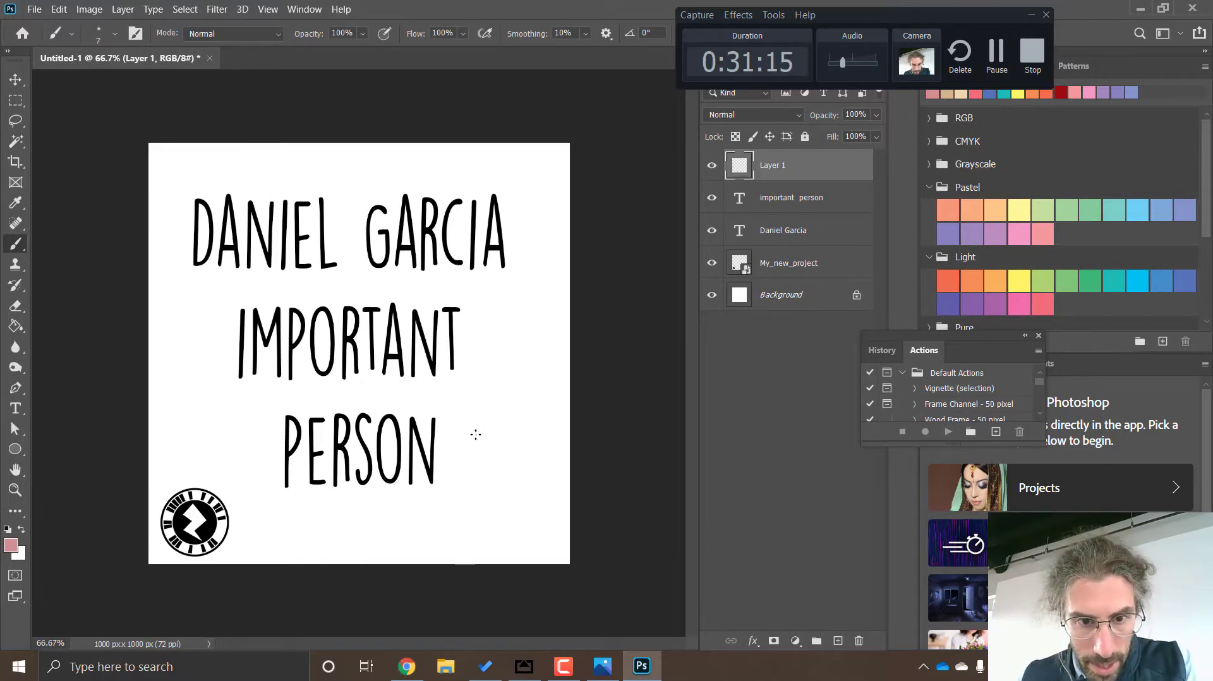
key(bracketright)
mouse_move(515, 409)
mouse_down()
mouse_move(469, 434)
mouse_move(493, 461)
mouse_move(543, 439)
mouse_move(521, 406)
mouse_up()
drag(502, 451, 502, 548)
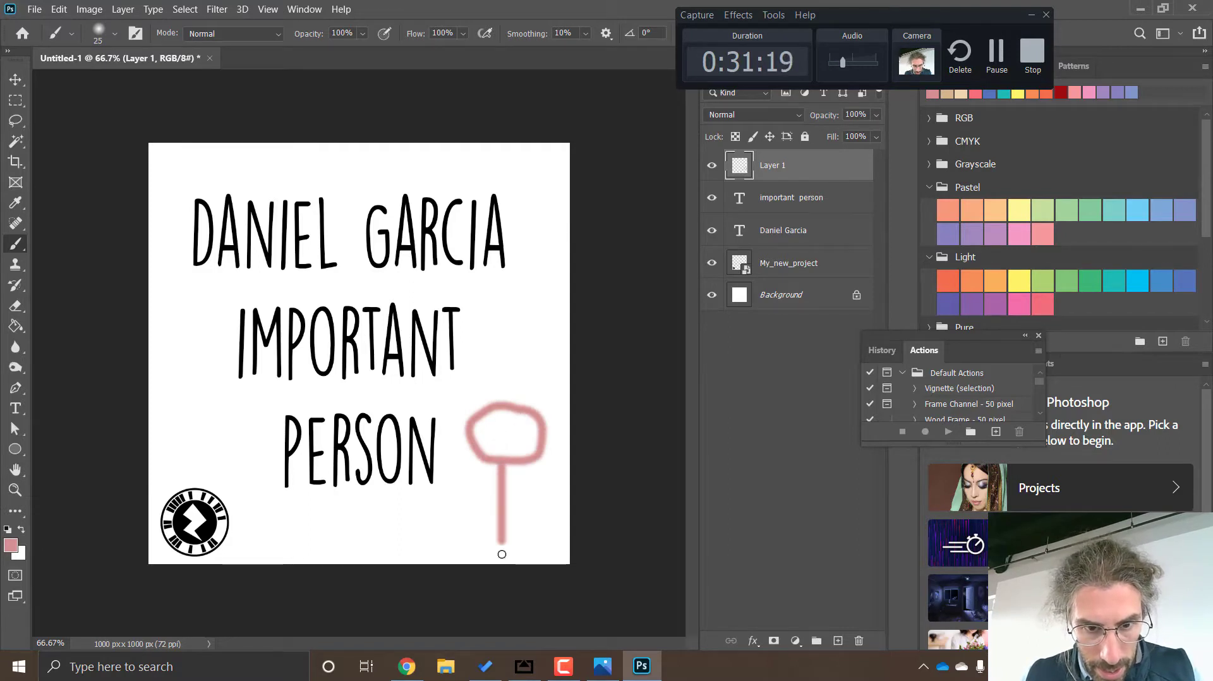
mouse_move(506, 490)
mouse_down()
mouse_move(456, 485)
mouse_move(541, 486)
mouse_up()
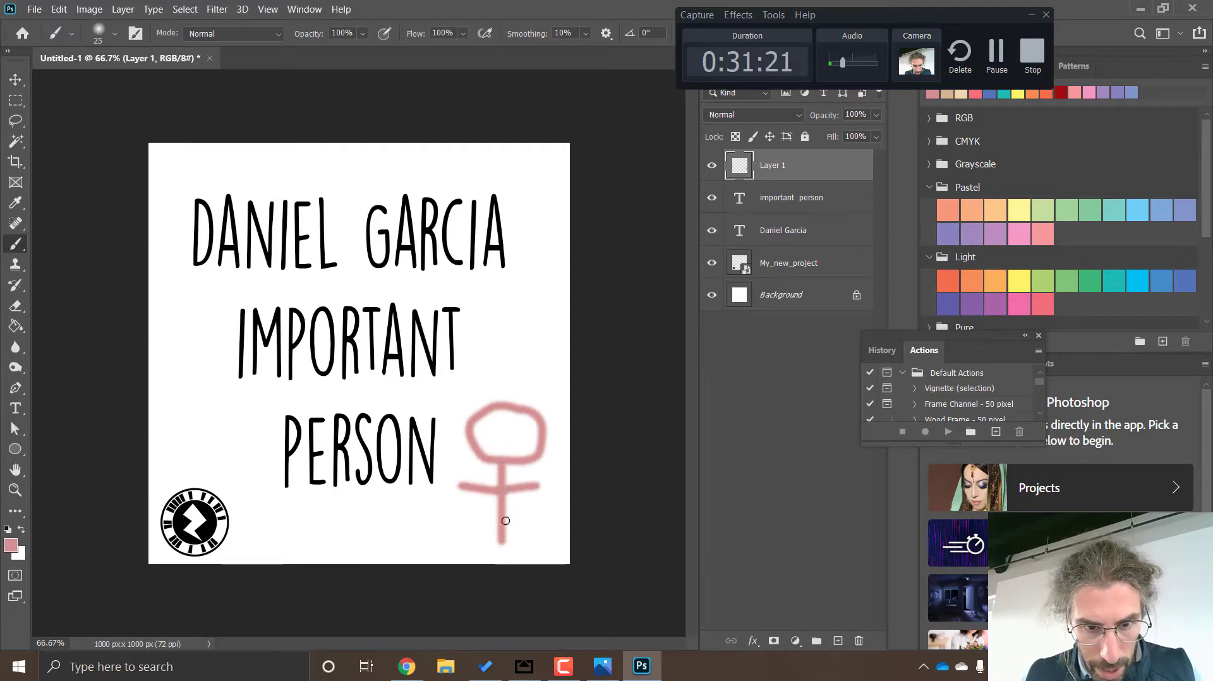
mouse_move(502, 536)
mouse_down()
mouse_move(528, 560)
mouse_move(465, 557)
mouse_up()
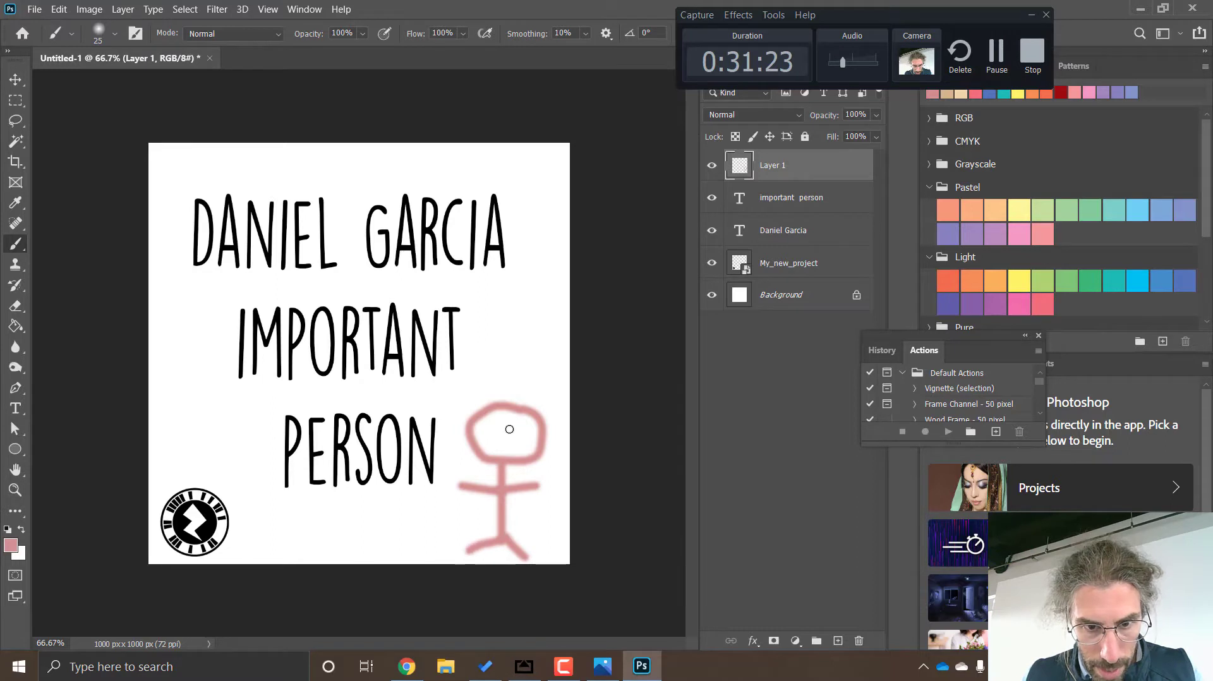
drag(513, 440, 492, 436)
click(508, 424)
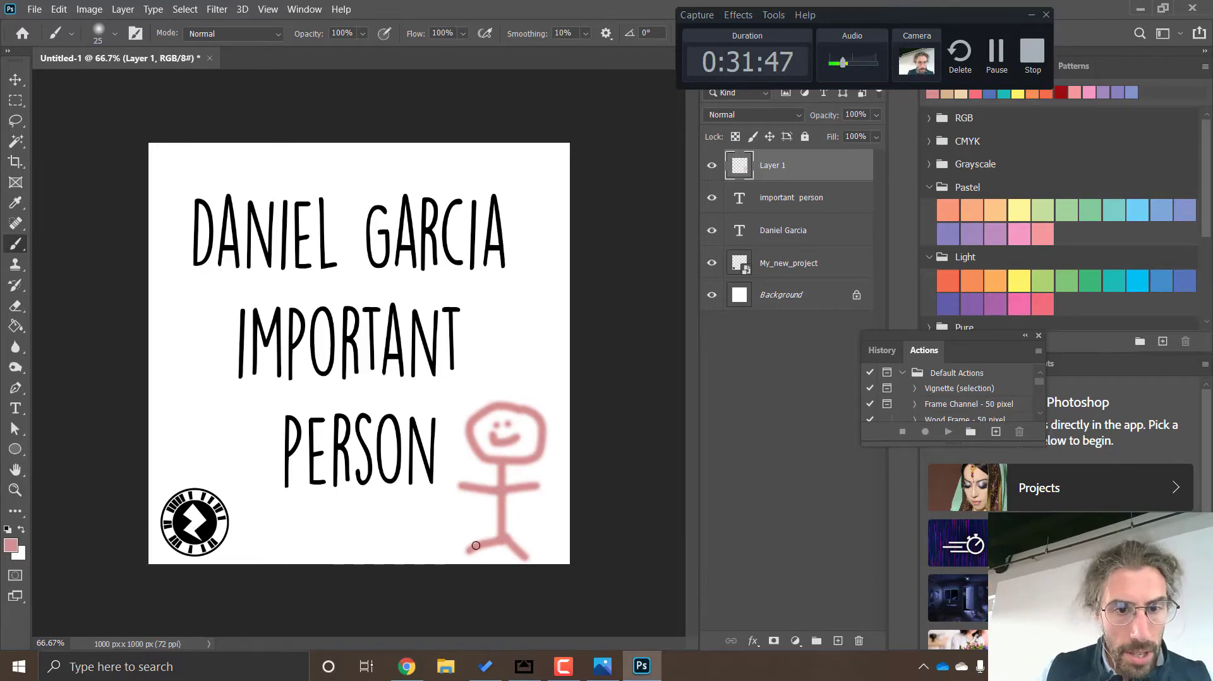
Export the design for web as a Medium quality JPEG named Untitled-1.jpg on the Desktop
click(42, 9)
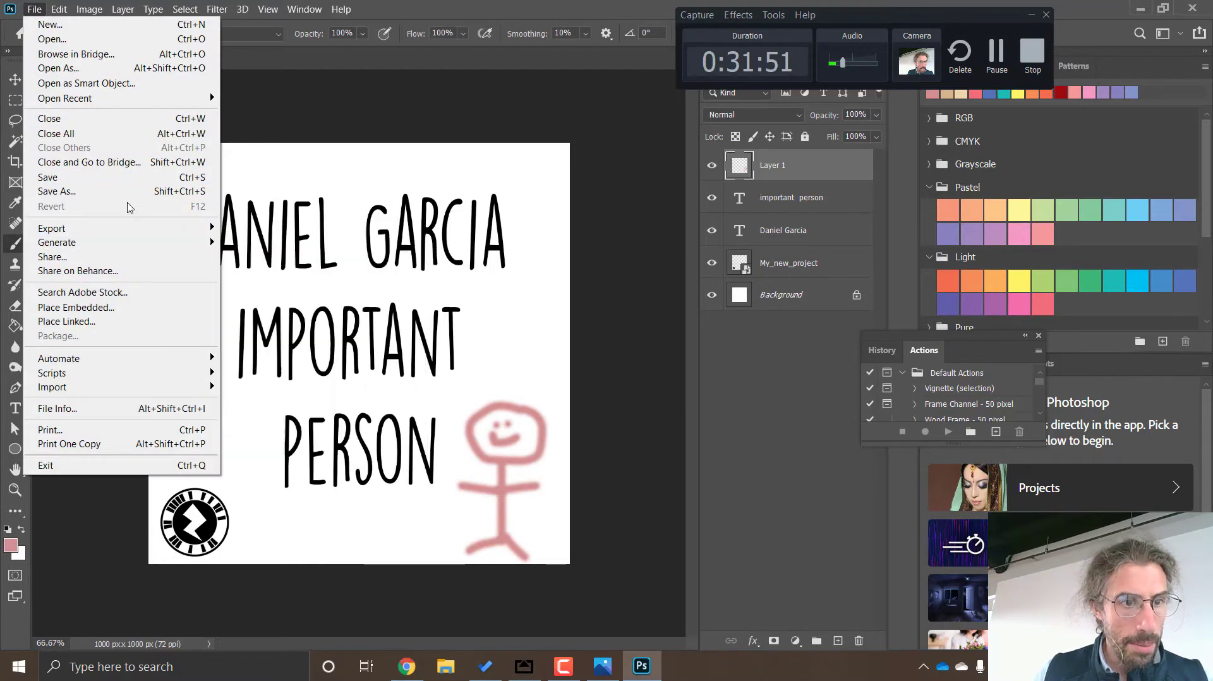
mouse_move(149, 232)
click(320, 283)
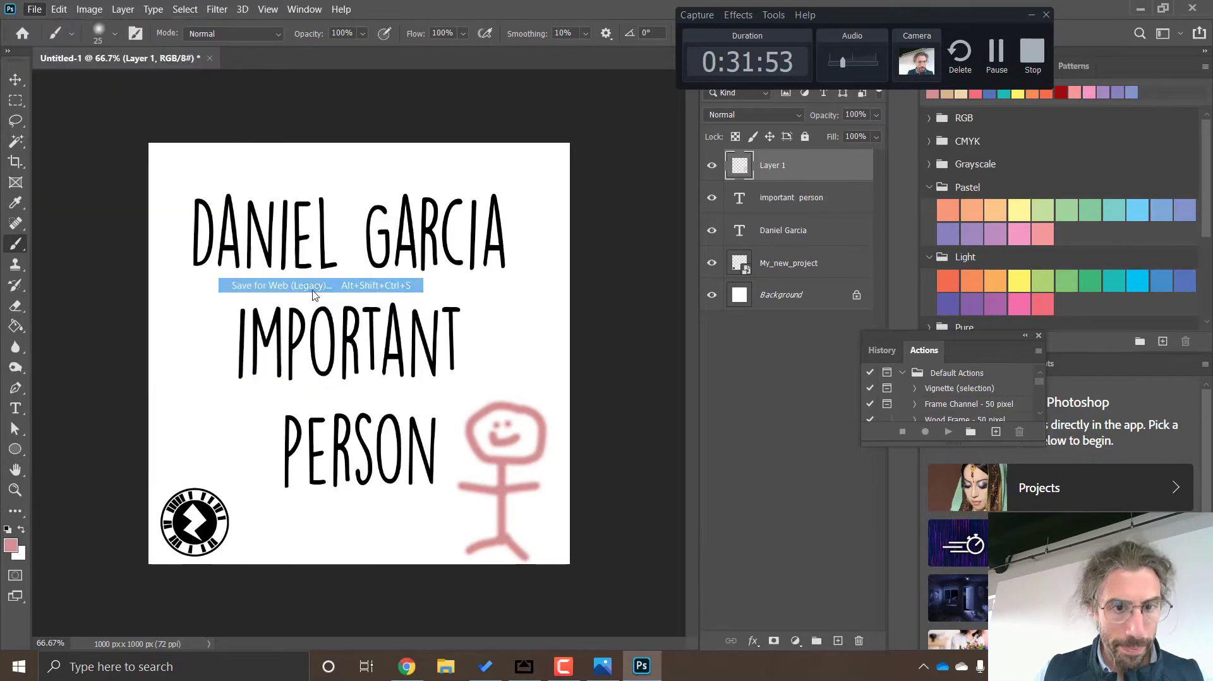
drag(272, 220, 296, 454)
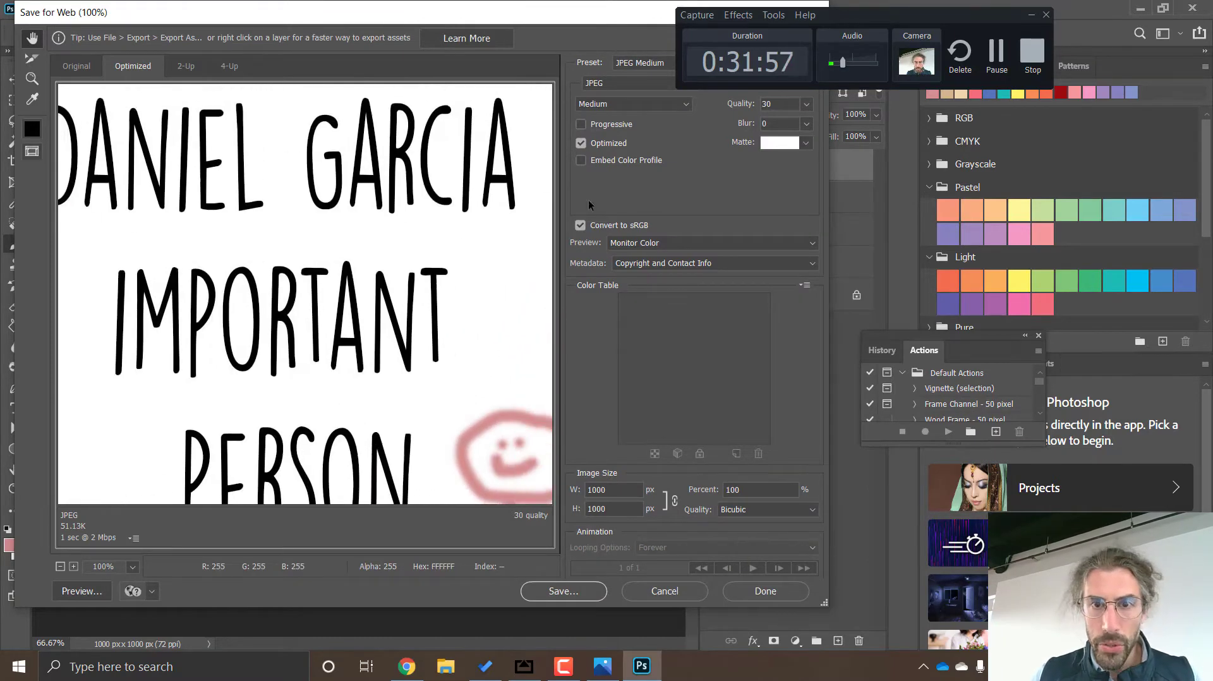
click(642, 104)
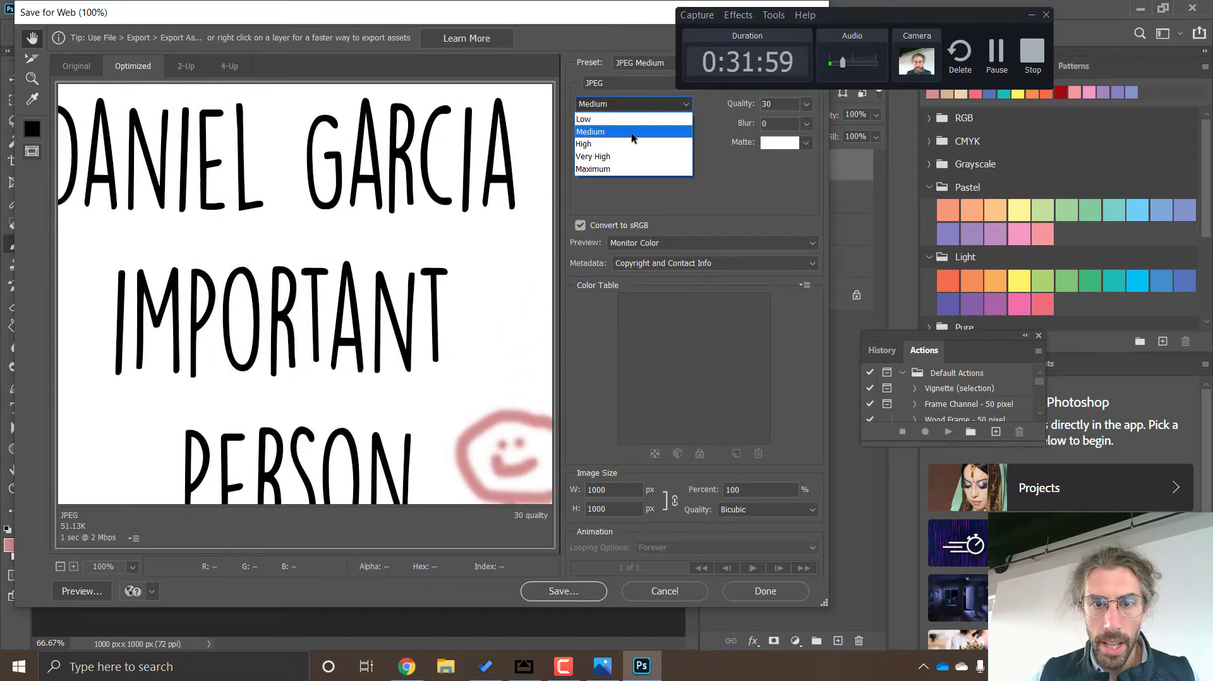
click(631, 132)
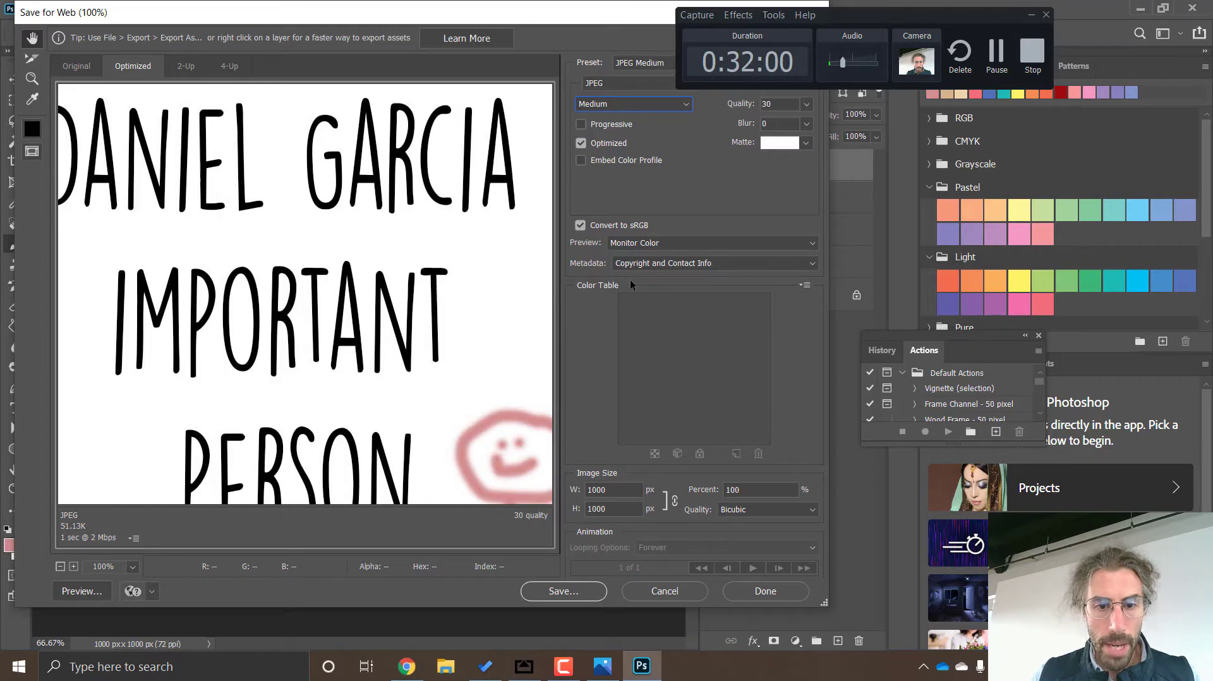
click(573, 592)
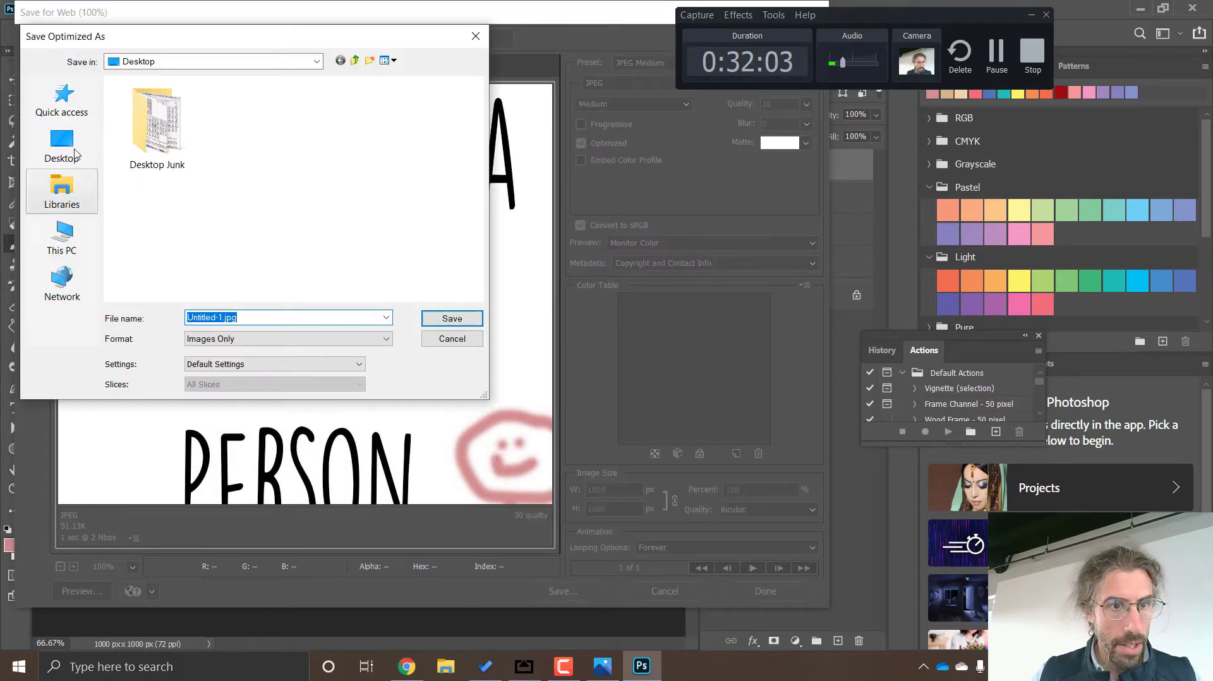
click(454, 319)
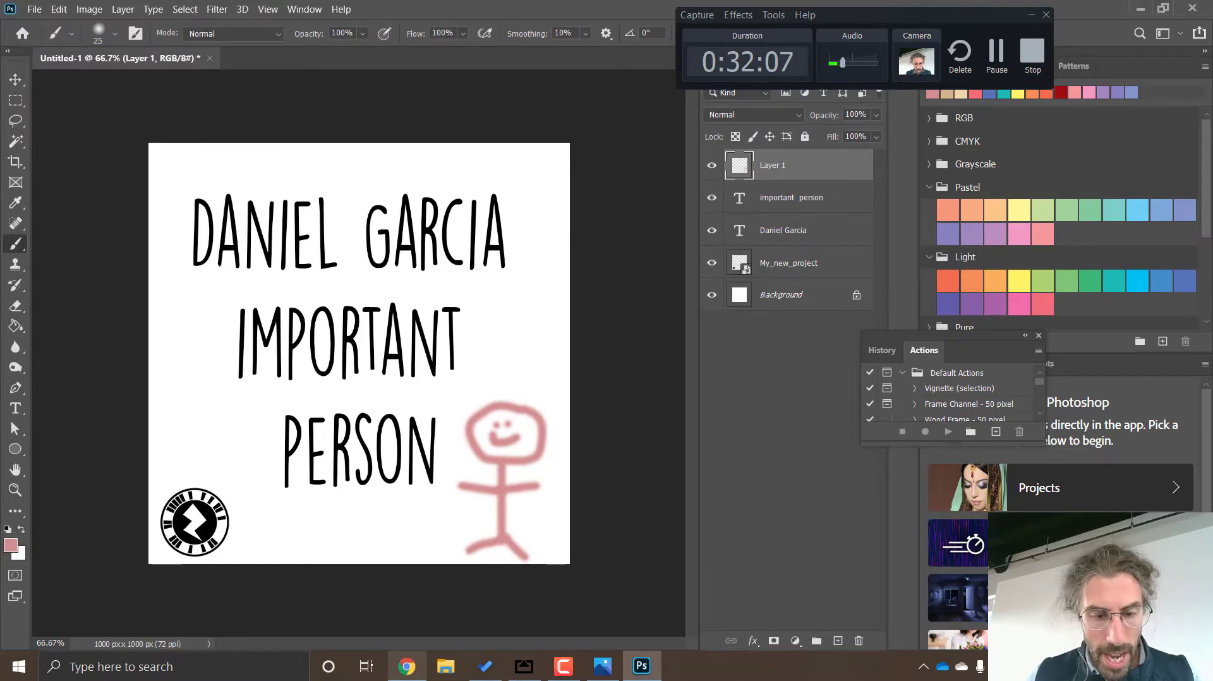
Switch to ZapWorks Designer in Chrome, upload Untitled-1.jpg from the Desktop and accept it as the tracking image
mouse_move(407, 667)
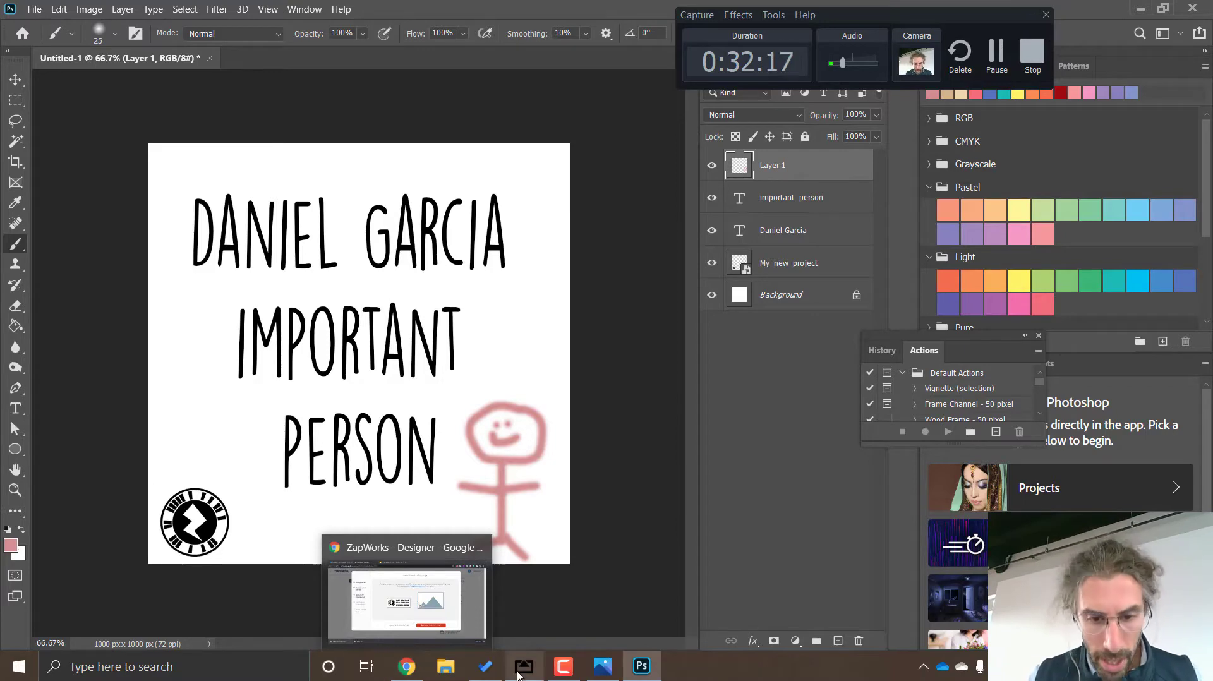
mouse_move(524, 675)
click(407, 671)
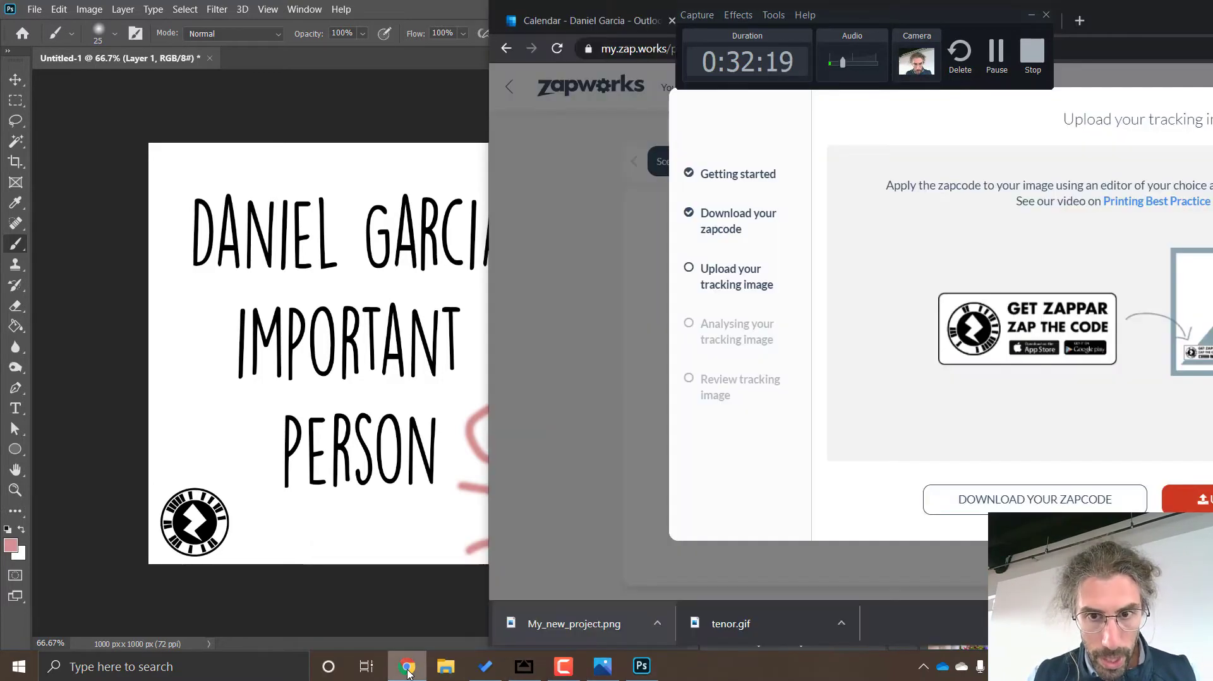
drag(1110, 27, 507, 108)
double_click(506, 108)
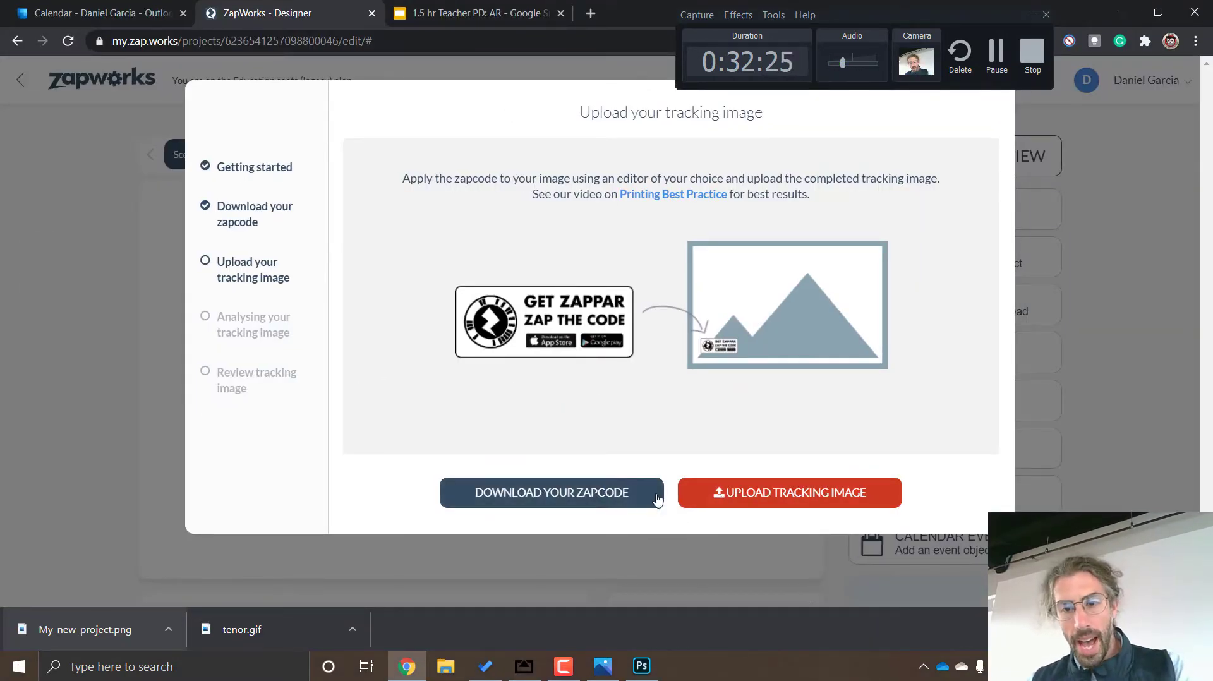
click(761, 499)
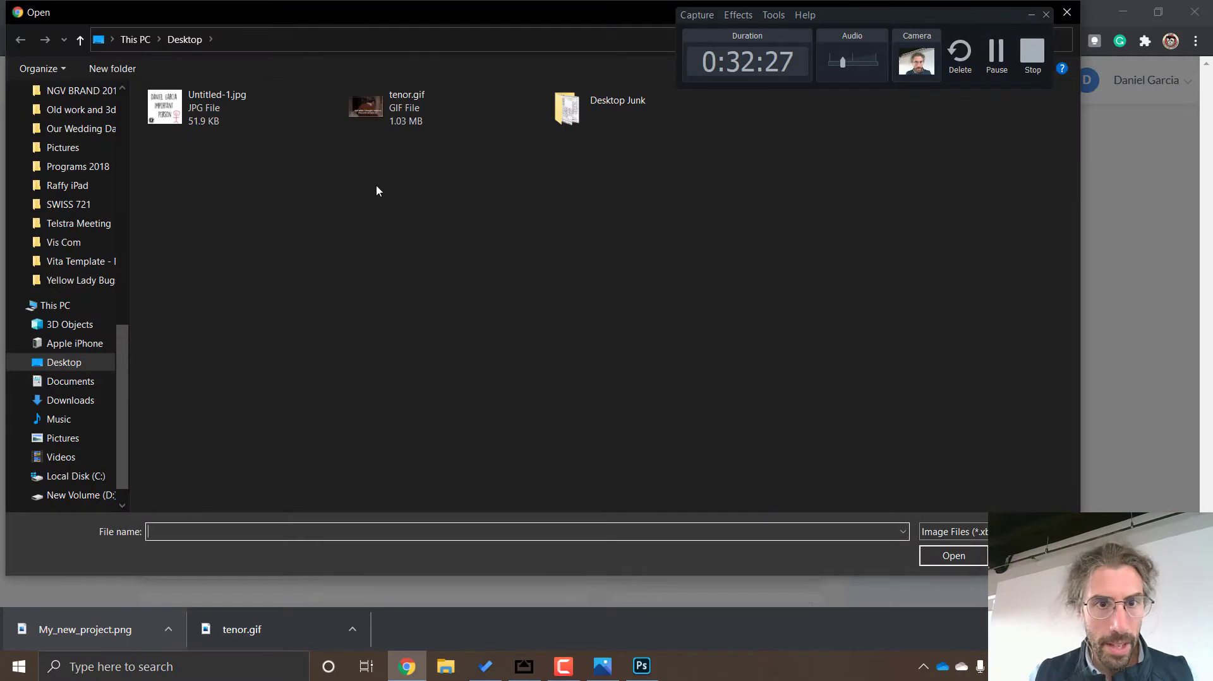
double_click(184, 127)
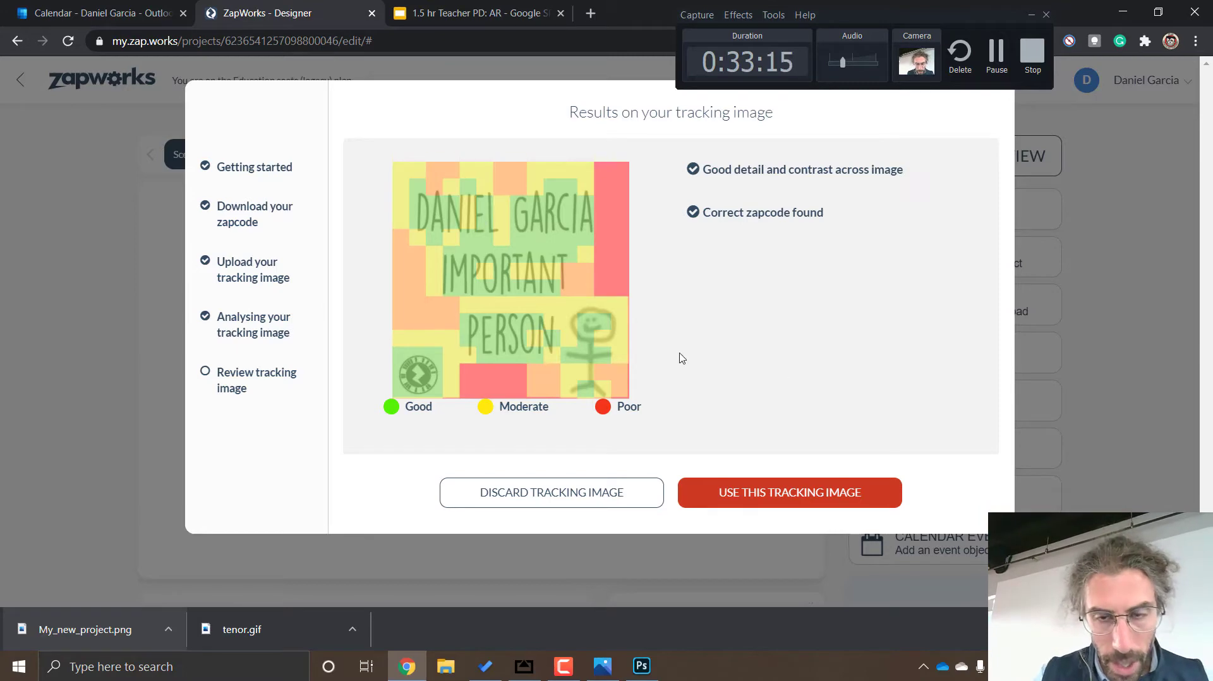
click(758, 497)
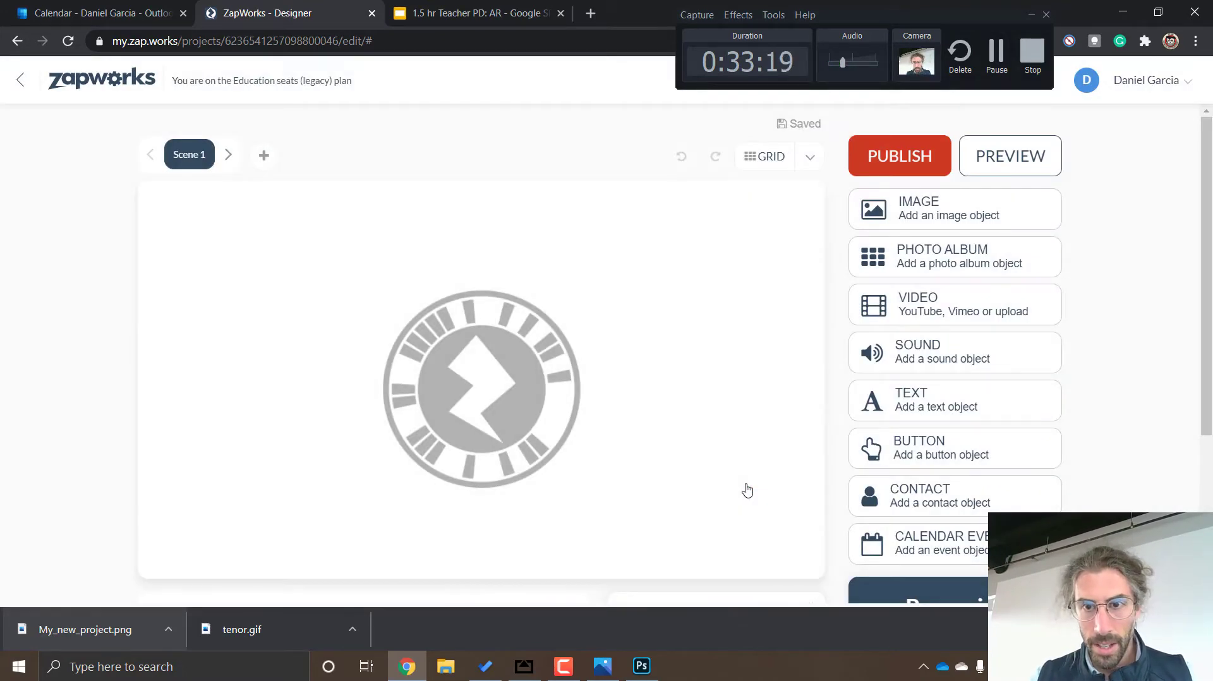
Add a text object to Scene 1 over the tracking image
scroll(613, 339, down, 4)
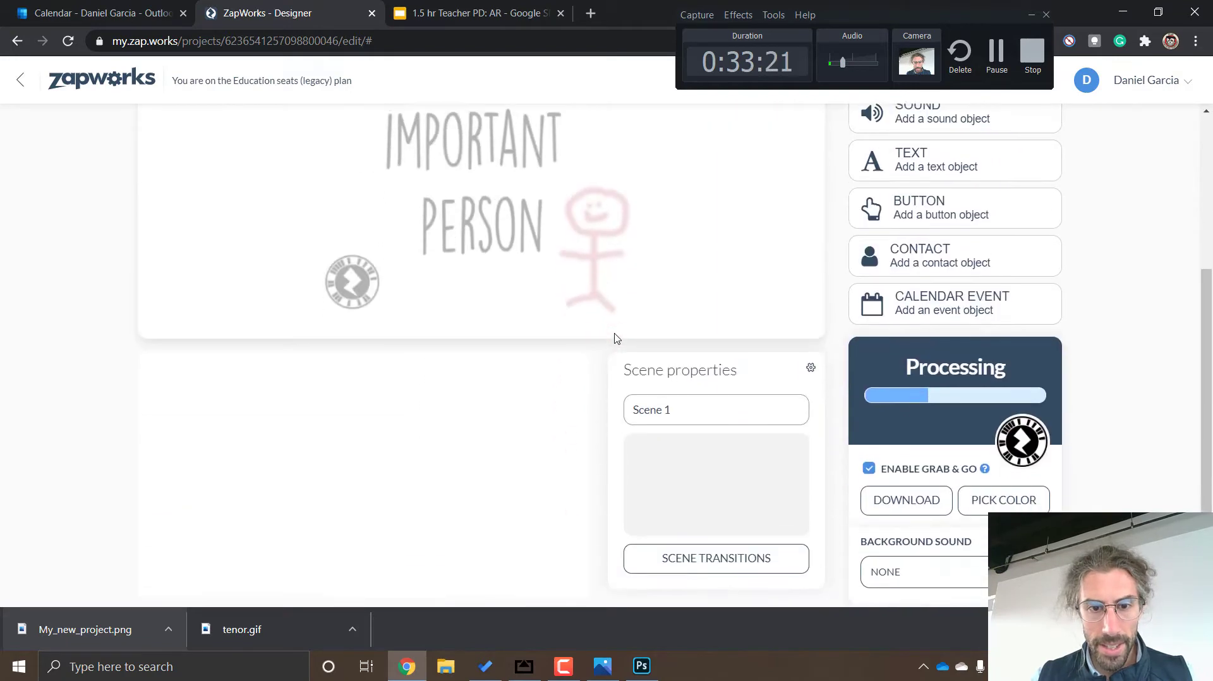
scroll(594, 297, up, 4)
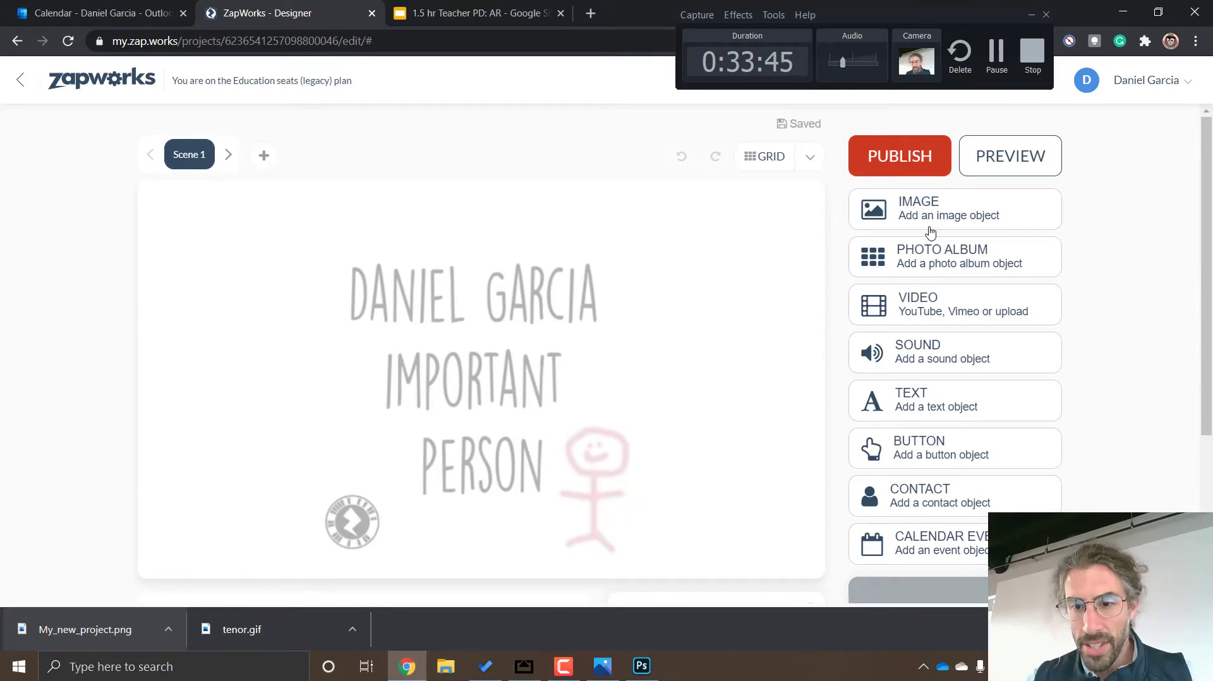
scroll(906, 350, down, 3)
scroll(1097, 295, up, 3)
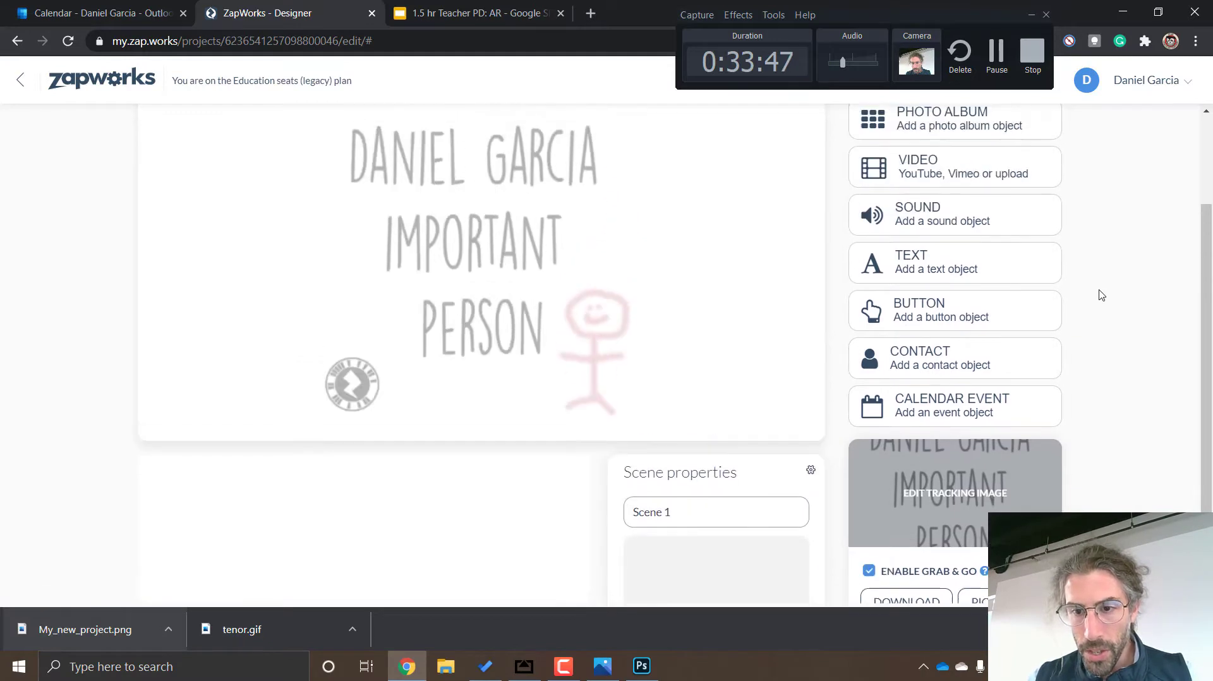
click(1018, 264)
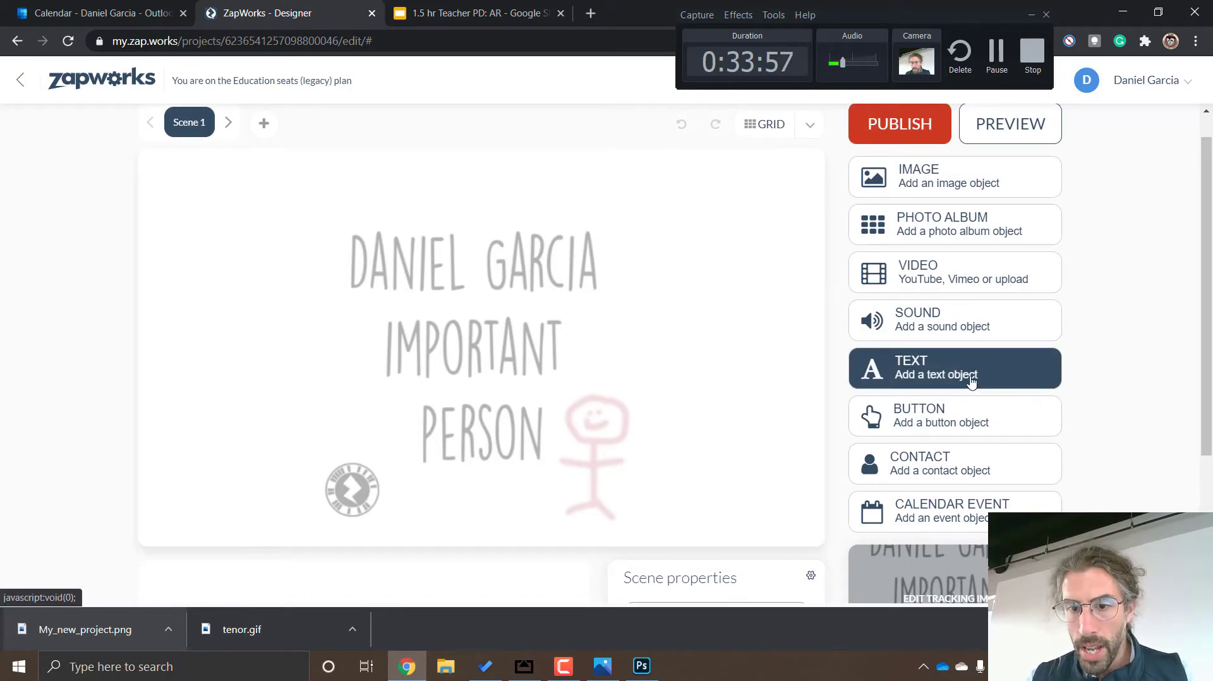
drag(948, 377, 673, 274)
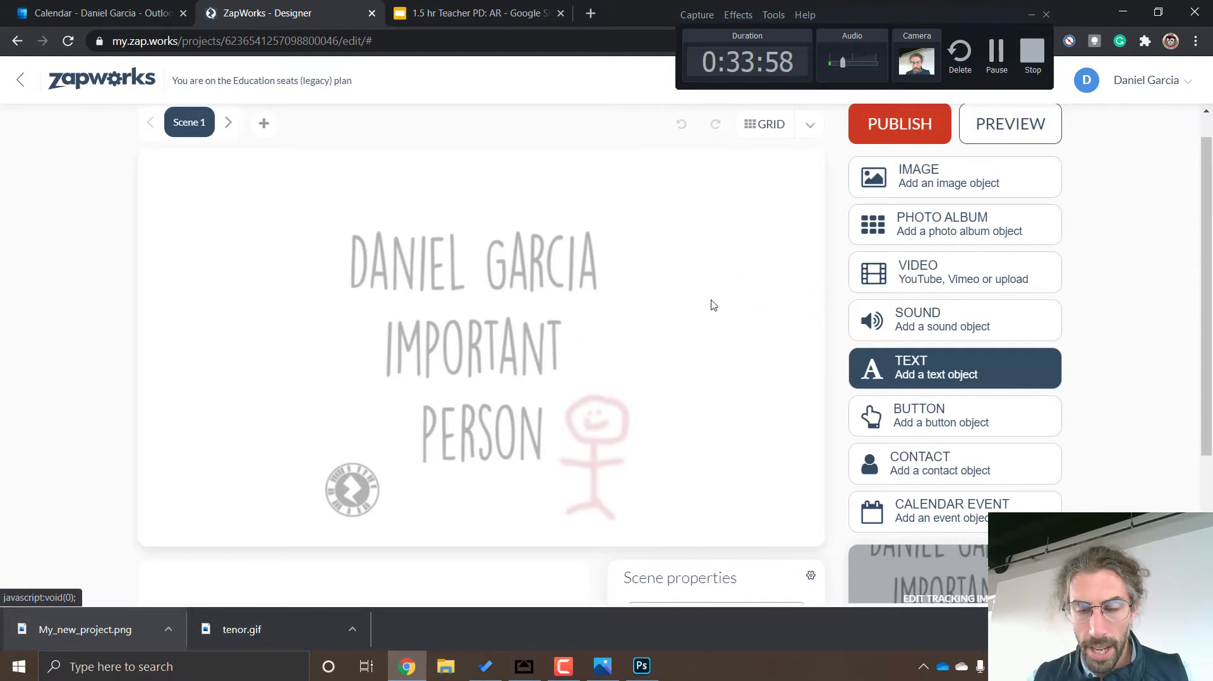
click(902, 372)
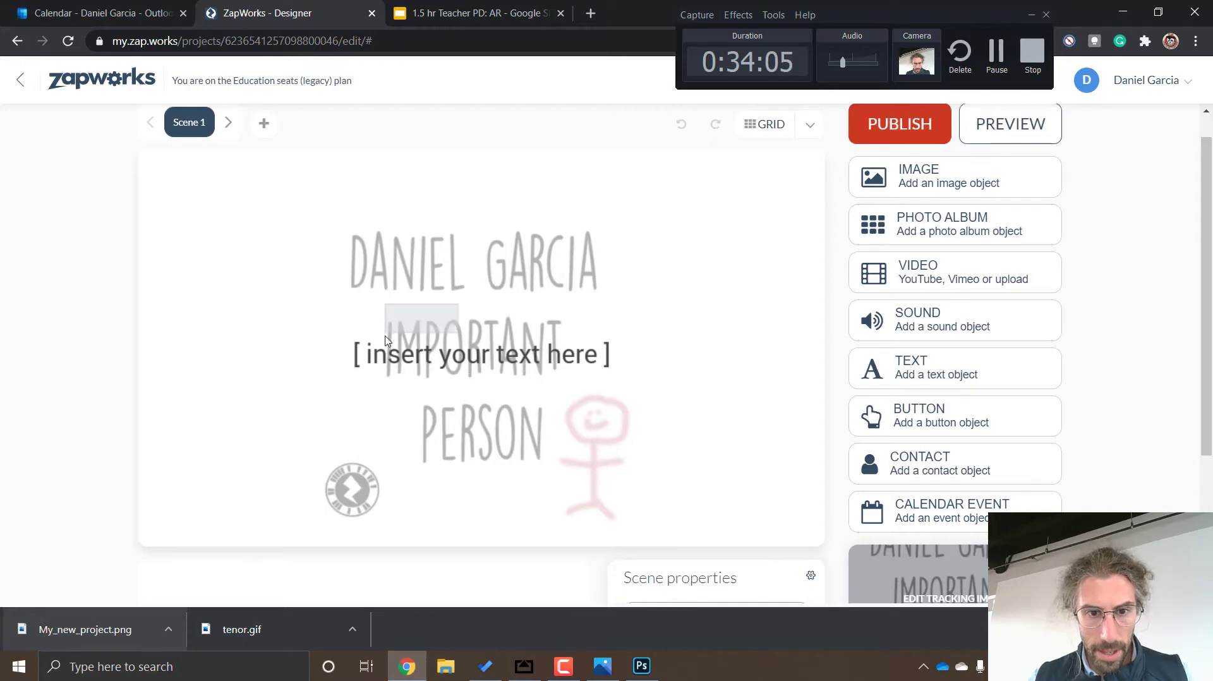
scroll(460, 278, down, 3)
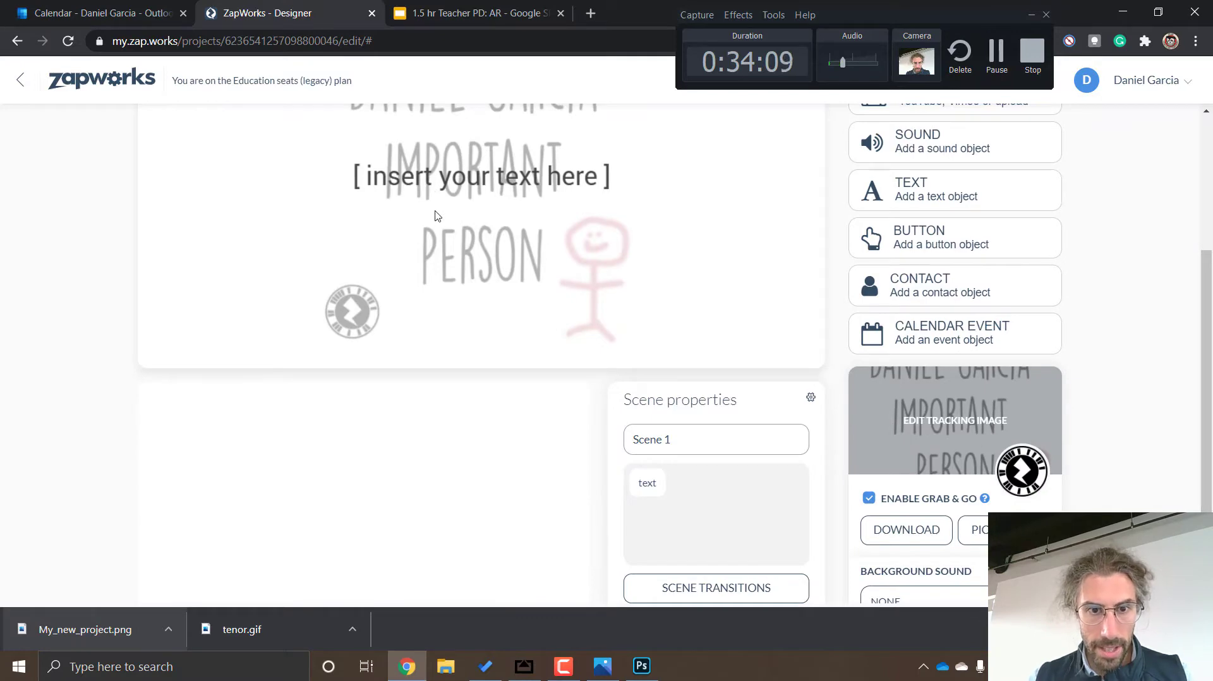
scroll(437, 217, down, 1)
scroll(438, 216, up, 4)
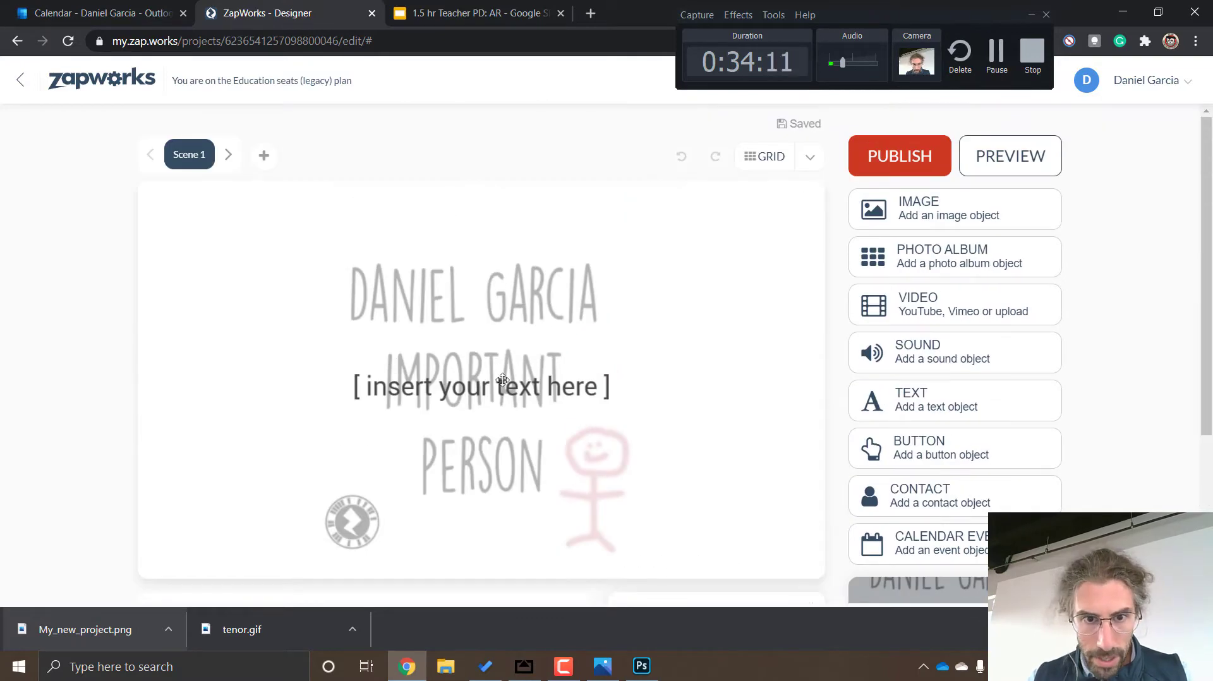
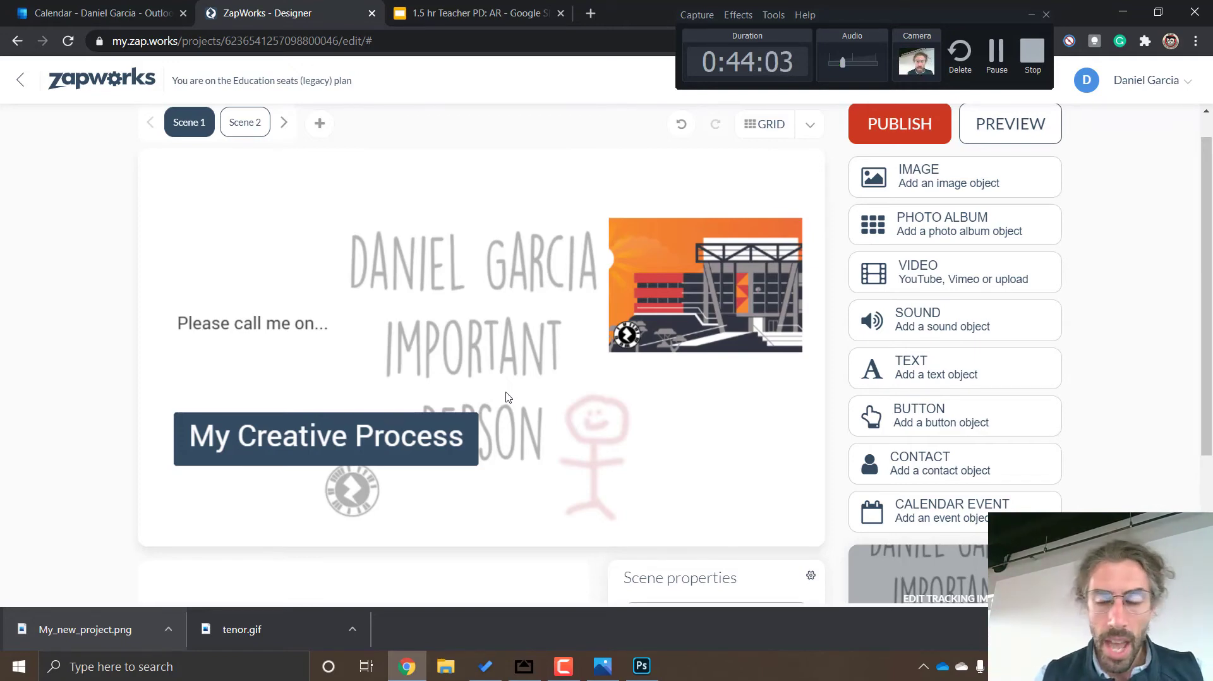
scroll(509, 379, down, 3)
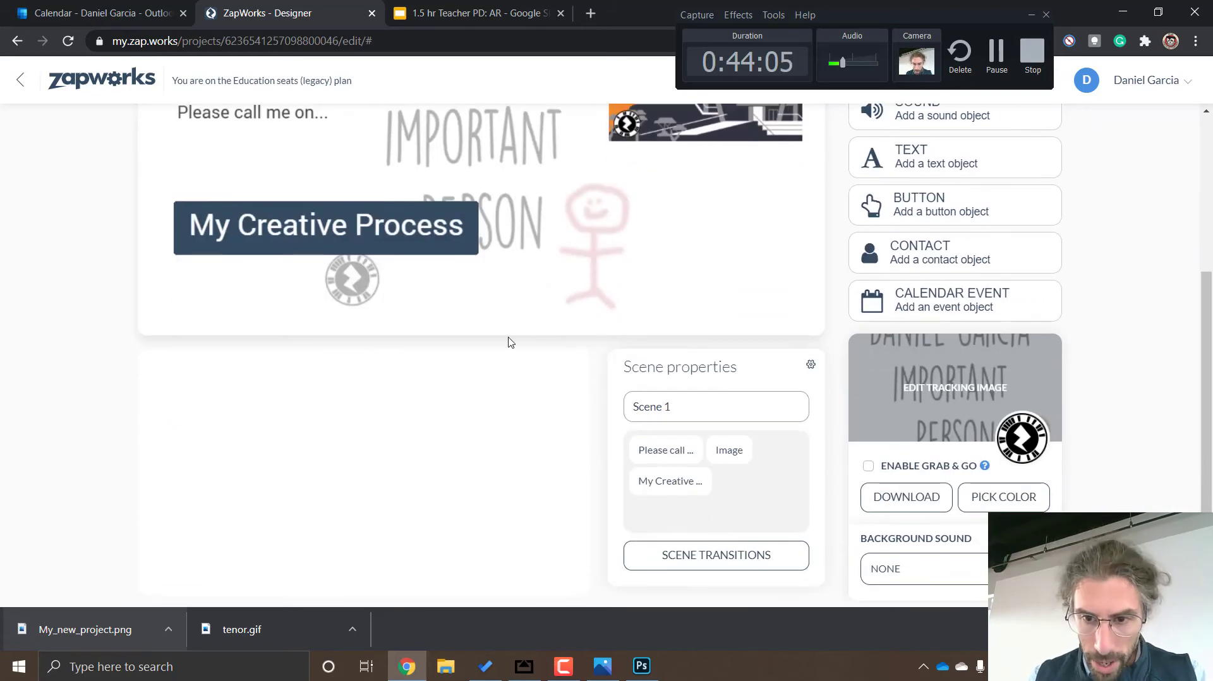
scroll(511, 342, up, 3)
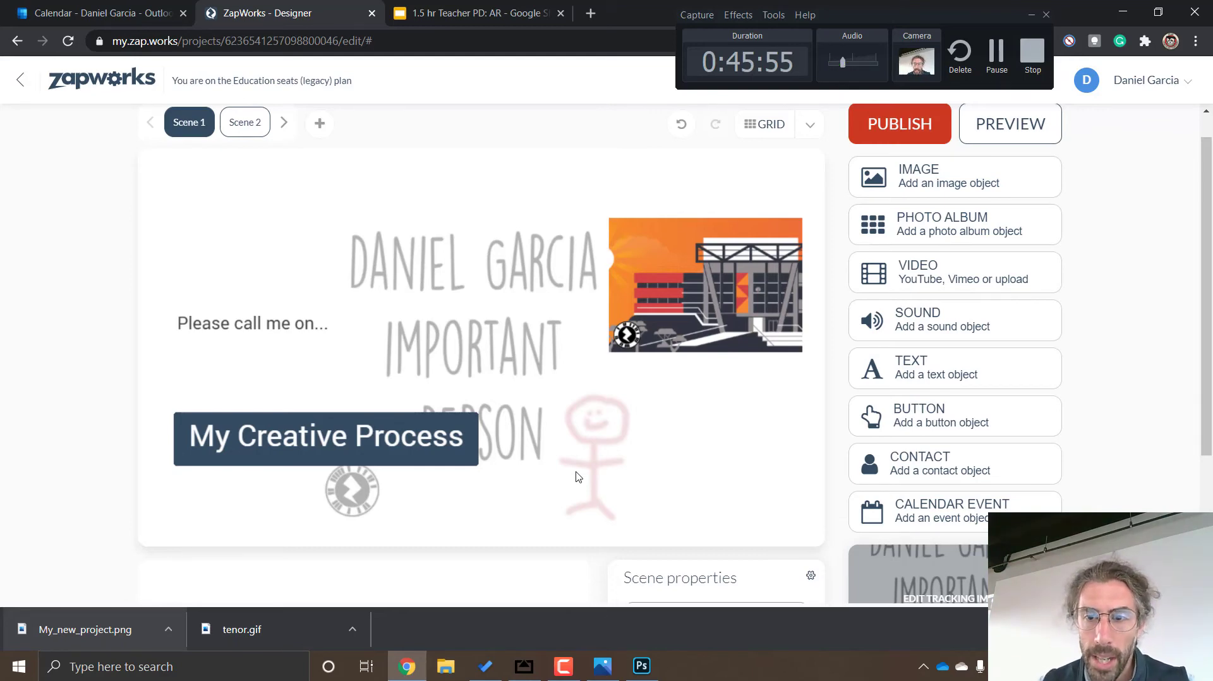
scroll(578, 436, up, 1)
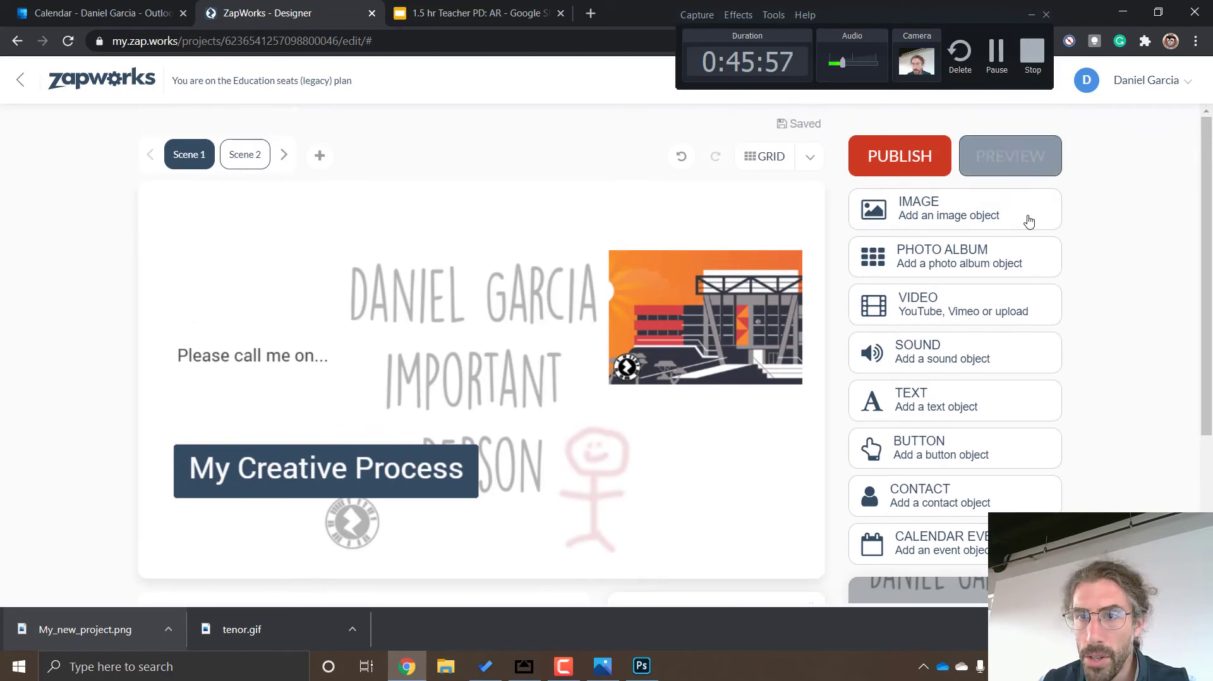
Open the project's tracking image to examine its artwork and zapcode placement, and return to the Scene 1 editor
scroll(956, 320, down, 4)
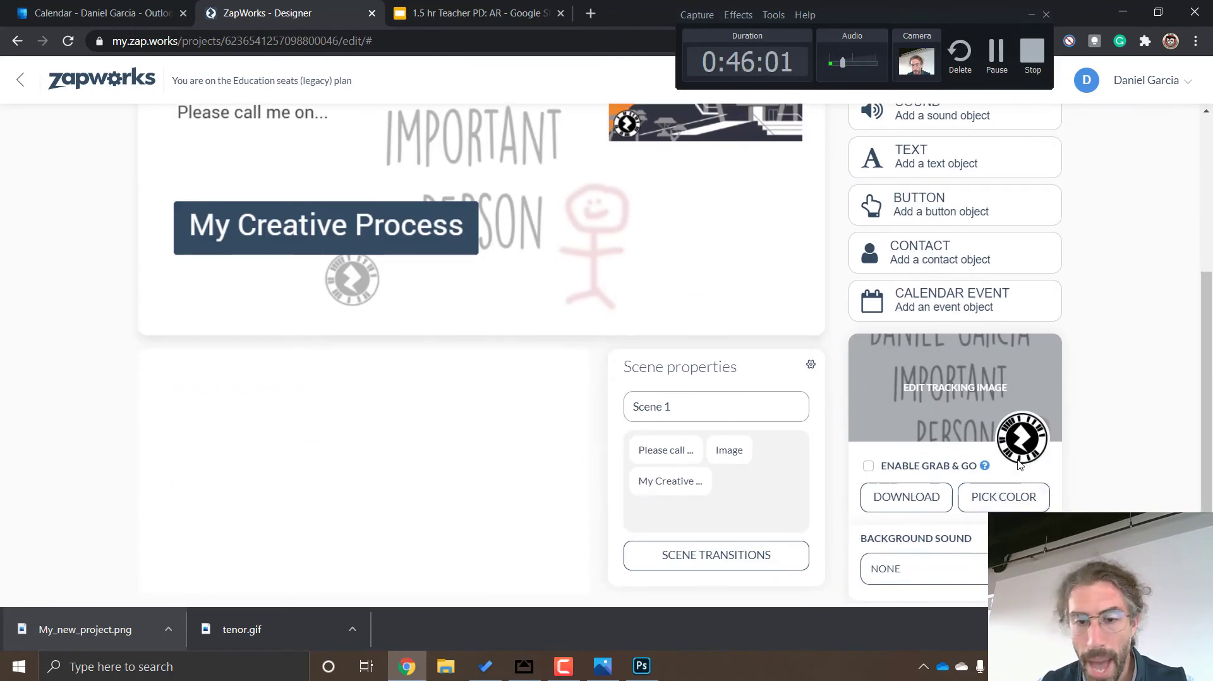
scroll(1019, 465, up, 2)
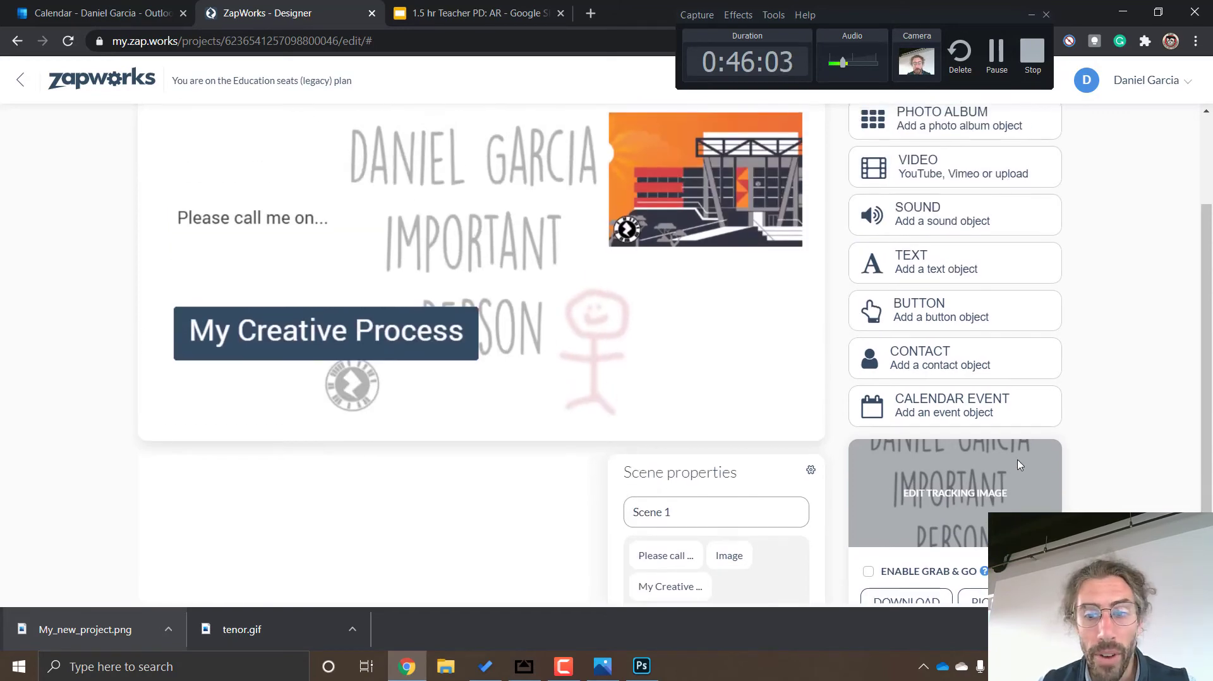
click(1019, 465)
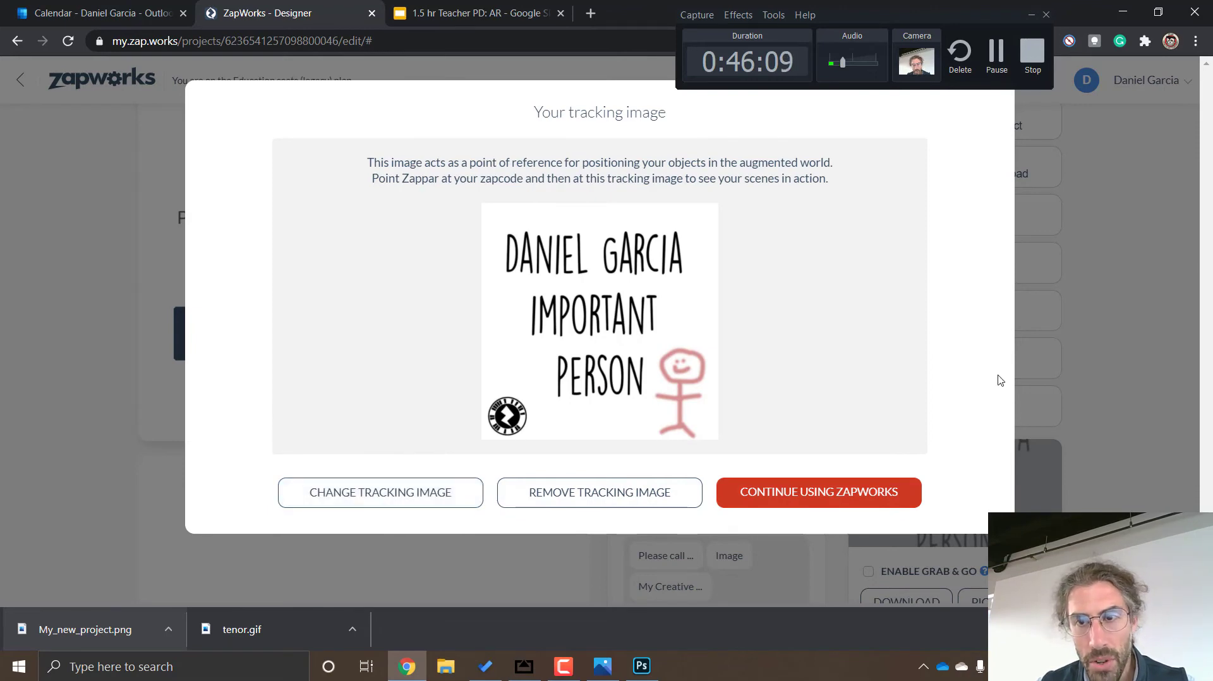
click(1061, 363)
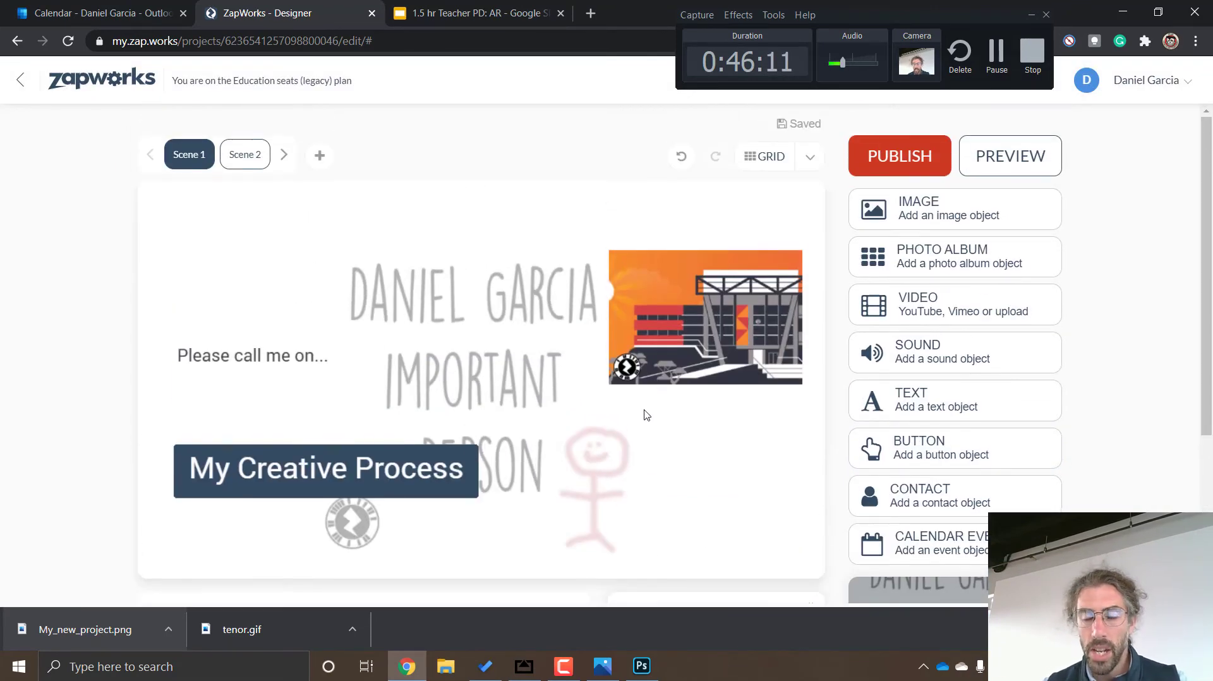